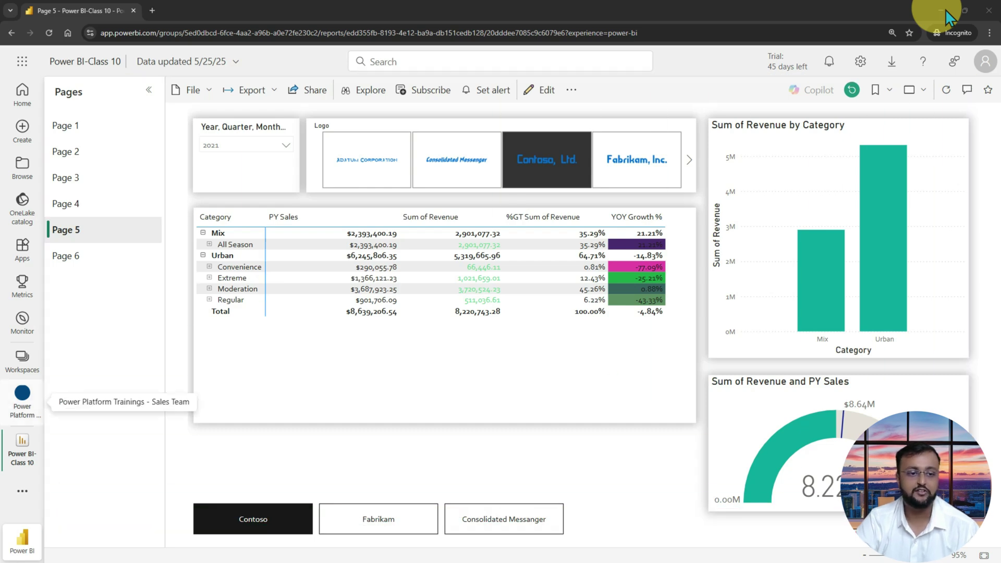
# - Open the Power BI-Class 10 report from the Power Platform Trainings - Sales Team workspace
pyautogui.click(22, 396)
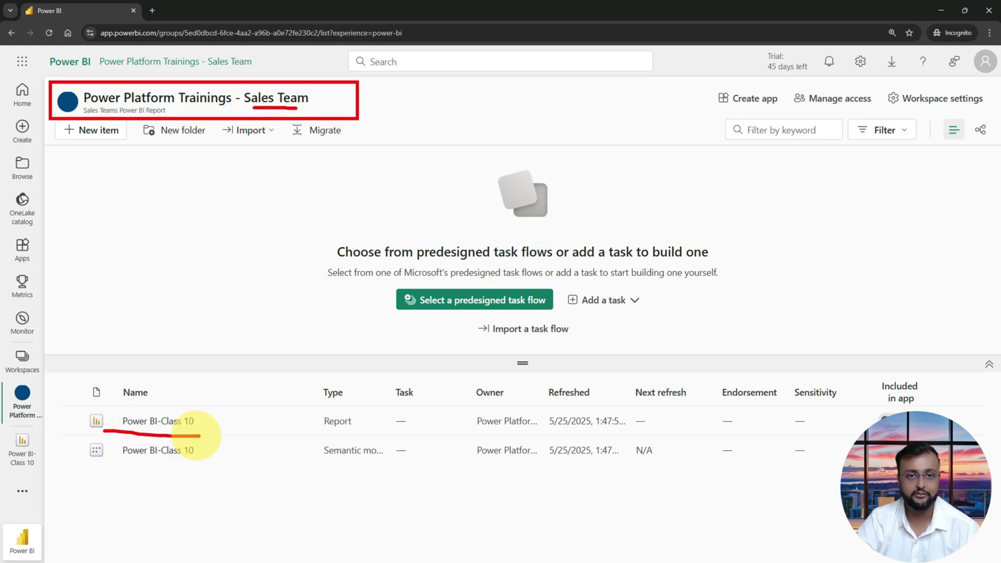
pyautogui.click(174, 429)
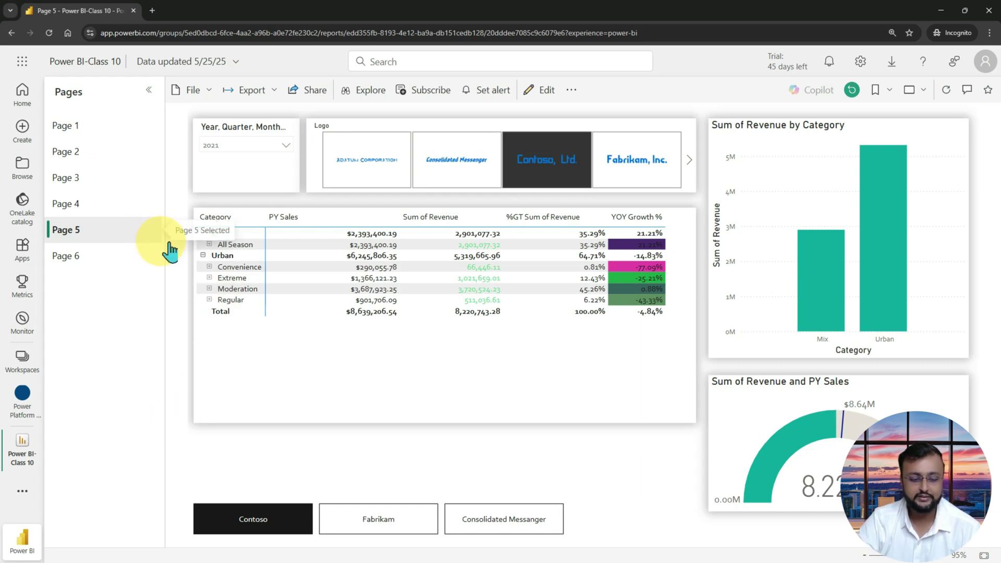
pyautogui.moveTo(128, 109)
pyautogui.mouseDown()
pyautogui.moveTo(144, 150)
pyautogui.moveTo(126, 211)
pyautogui.moveTo(127, 273)
pyautogui.moveTo(94, 277)
pyautogui.mouseUp()
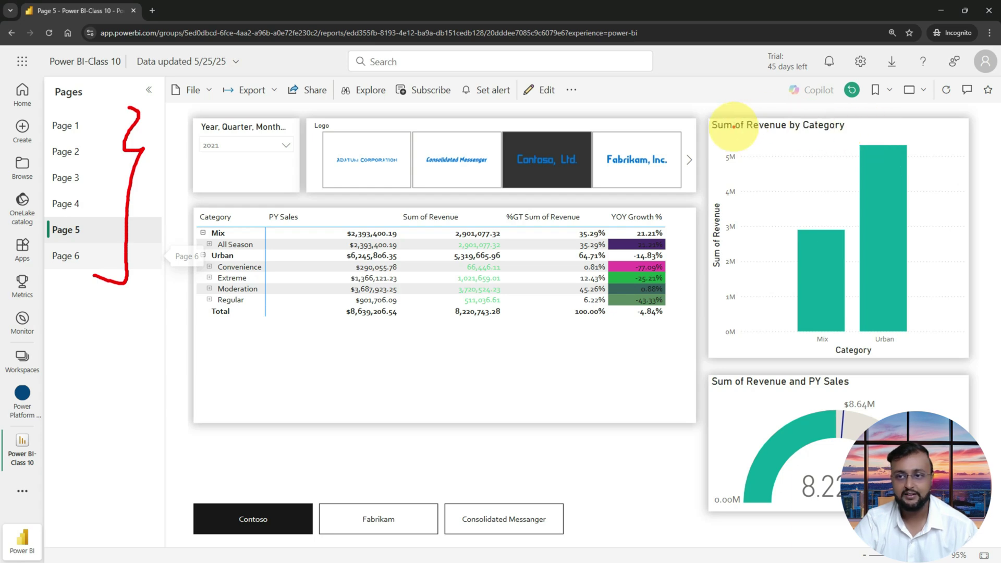
pyautogui.moveTo(693, 106); pyautogui.dragTo(979, 367)
pyautogui.moveTo(728, 135)
pyautogui.mouseDown()
pyautogui.moveTo(836, 136)
pyautogui.moveTo(724, 134)
pyautogui.moveTo(799, 140)
pyautogui.moveTo(748, 142)
pyautogui.mouseUp()
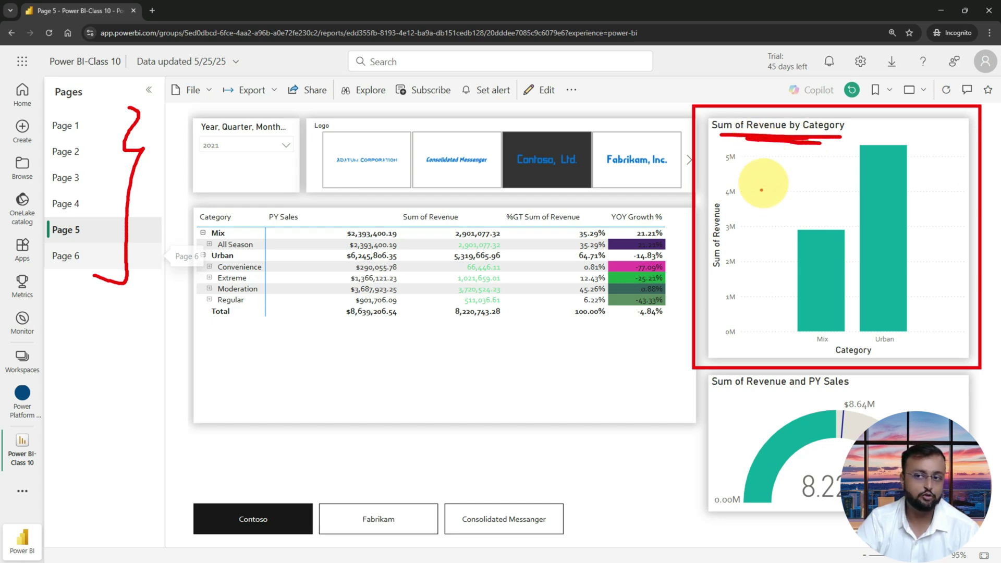
pyautogui.moveTo(759, 191); pyautogui.dragTo(780, 144)
pyautogui.moveTo(755, 160)
pyautogui.mouseDown()
pyautogui.moveTo(781, 144)
pyautogui.moveTo(784, 167)
pyautogui.mouseUp()
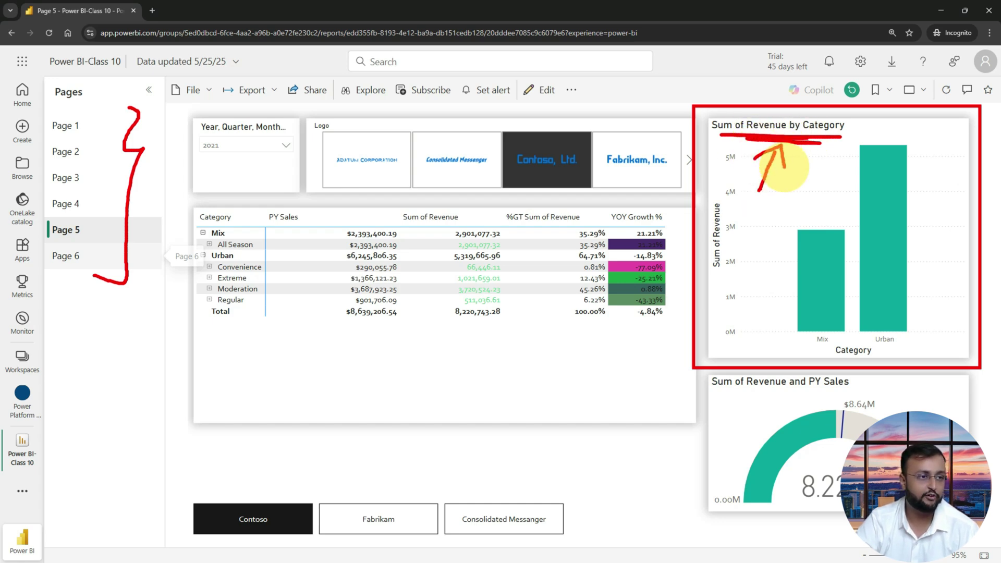
pyautogui.press('Escape')
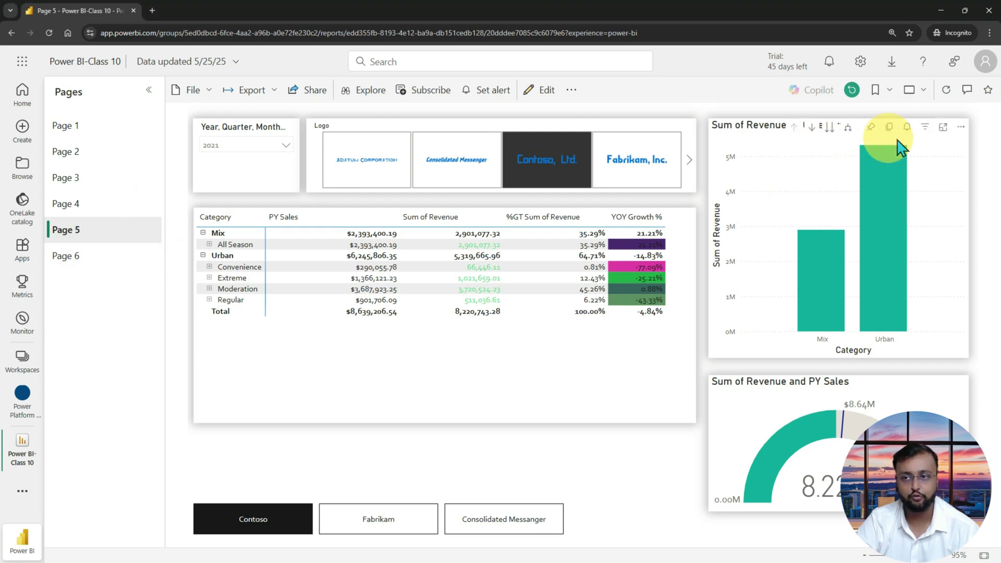
pyautogui.moveTo(778, 112); pyautogui.dragTo(974, 143)
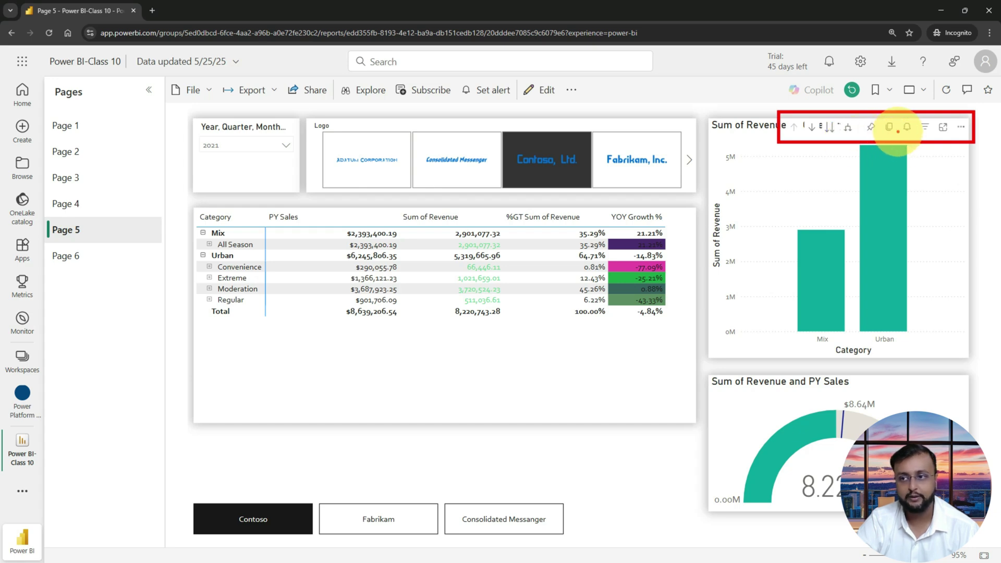
pyautogui.press('Escape')
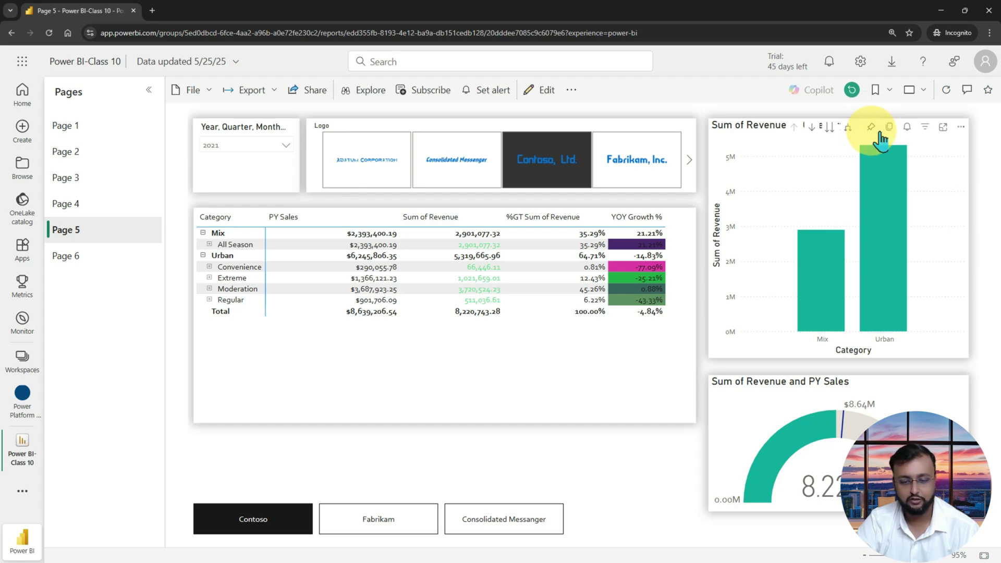
pyautogui.hotkey('ctrl', '2')
pyautogui.moveTo(879, 121)
pyautogui.mouseDown()
pyautogui.moveTo(870, 117)
pyautogui.moveTo(869, 130)
pyautogui.mouseUp()
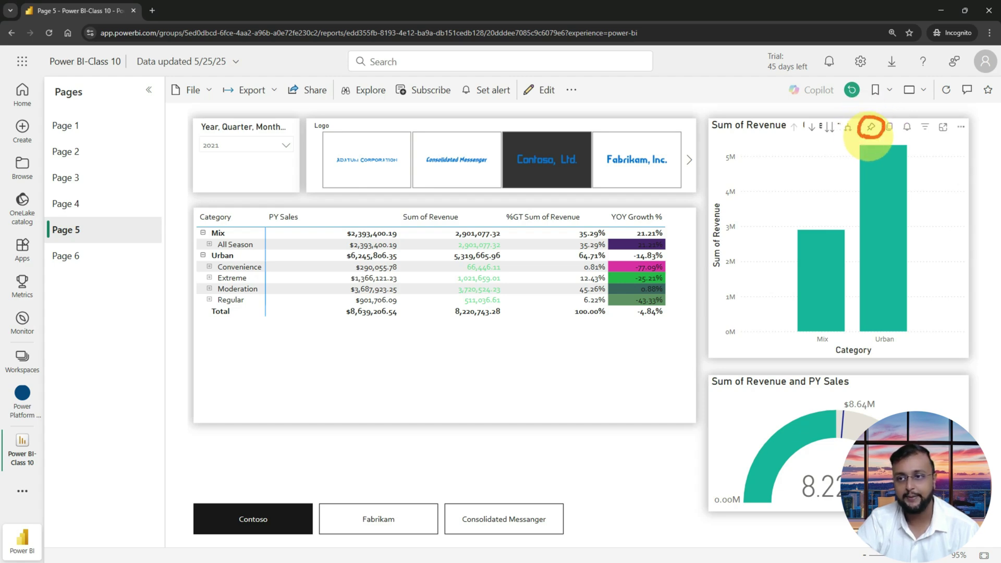
pyautogui.moveTo(835, 159)
pyautogui.mouseDown()
pyautogui.moveTo(859, 140)
pyautogui.moveTo(846, 141)
pyautogui.moveTo(867, 148)
pyautogui.mouseUp()
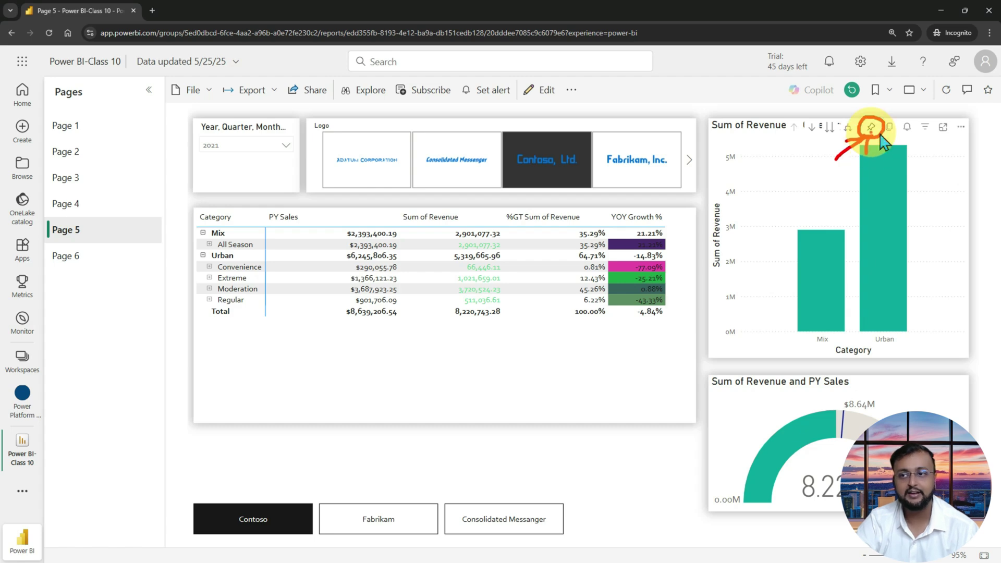
pyautogui.press('Escape')
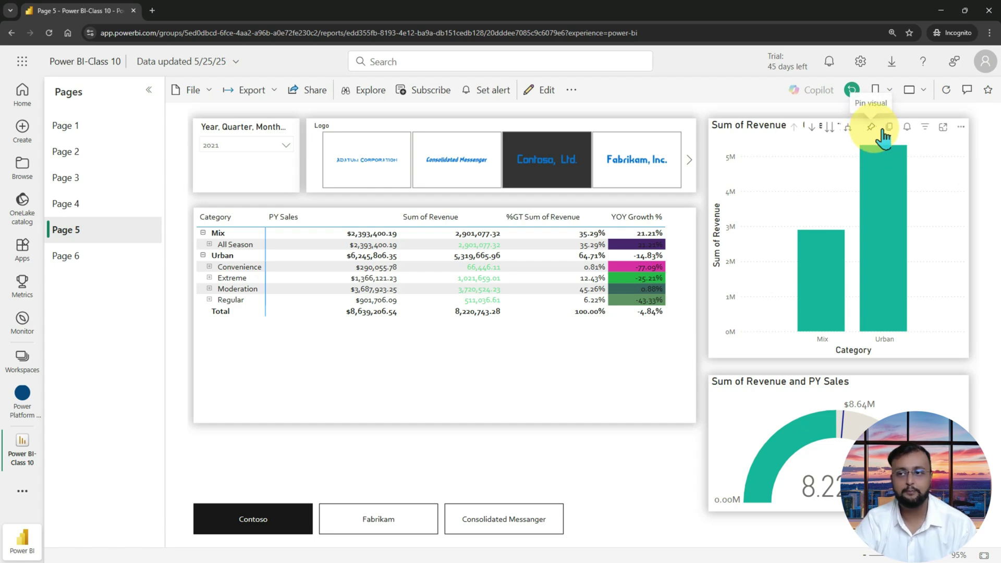
# - Pin the Sum of Revenue by Category chart to a new dashboard named "Sales Teams Highlights", keeping the current theme
pyautogui.click(878, 131)
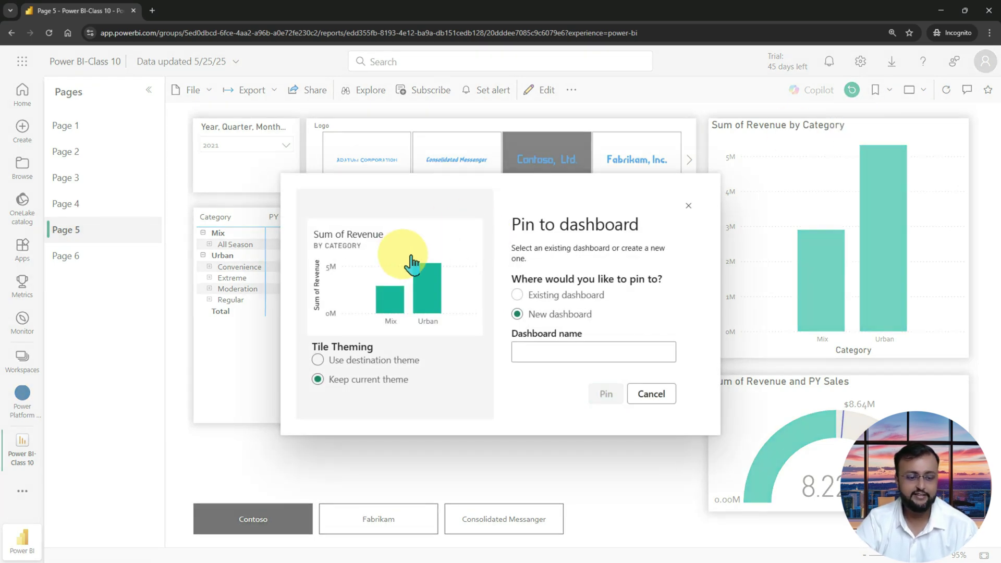
pyautogui.moveTo(291, 183)
pyautogui.mouseDown()
pyautogui.moveTo(604, 380)
pyautogui.moveTo(707, 428)
pyautogui.mouseUp()
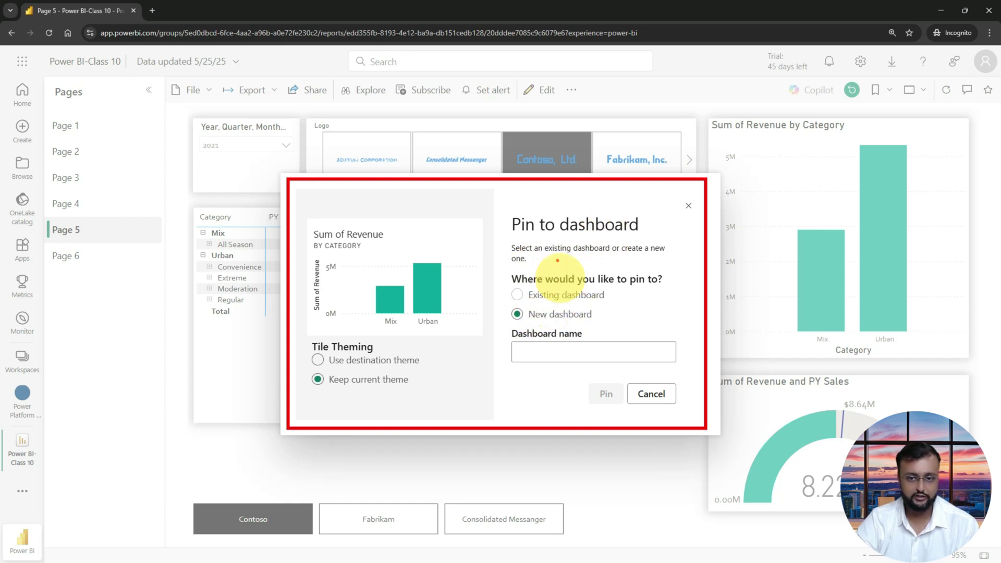
pyautogui.moveTo(501, 321)
pyautogui.mouseDown()
pyautogui.moveTo(593, 324)
pyautogui.moveTo(608, 302)
pyautogui.moveTo(545, 297)
pyautogui.moveTo(502, 312)
pyautogui.moveTo(529, 328)
pyautogui.mouseUp()
pyautogui.moveTo(423, 319)
pyautogui.mouseDown()
pyautogui.moveTo(485, 315)
pyautogui.moveTo(474, 309)
pyautogui.moveTo(472, 336)
pyautogui.mouseUp()
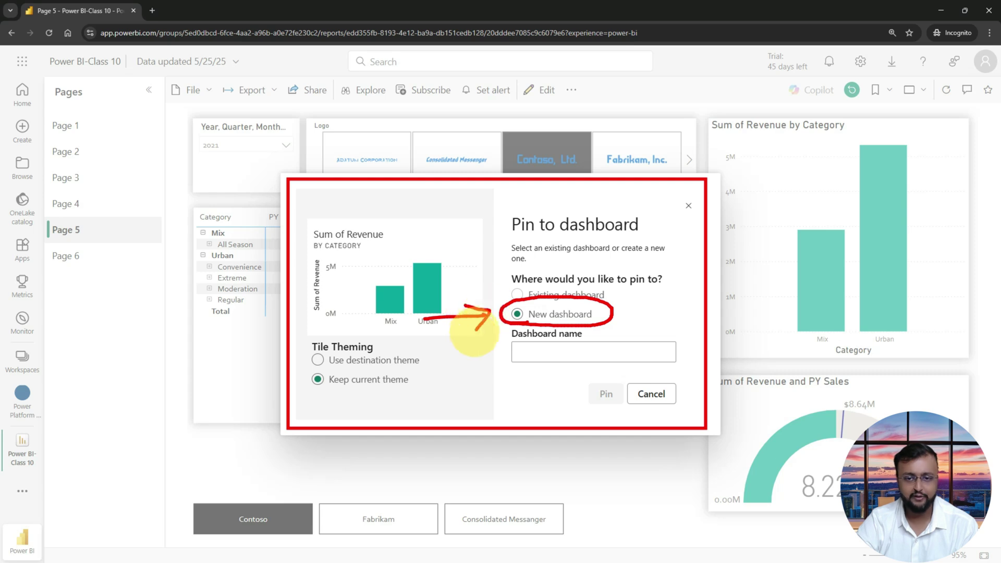
pyautogui.click(539, 343)
pyautogui.press('Escape')
pyautogui.click(547, 350)
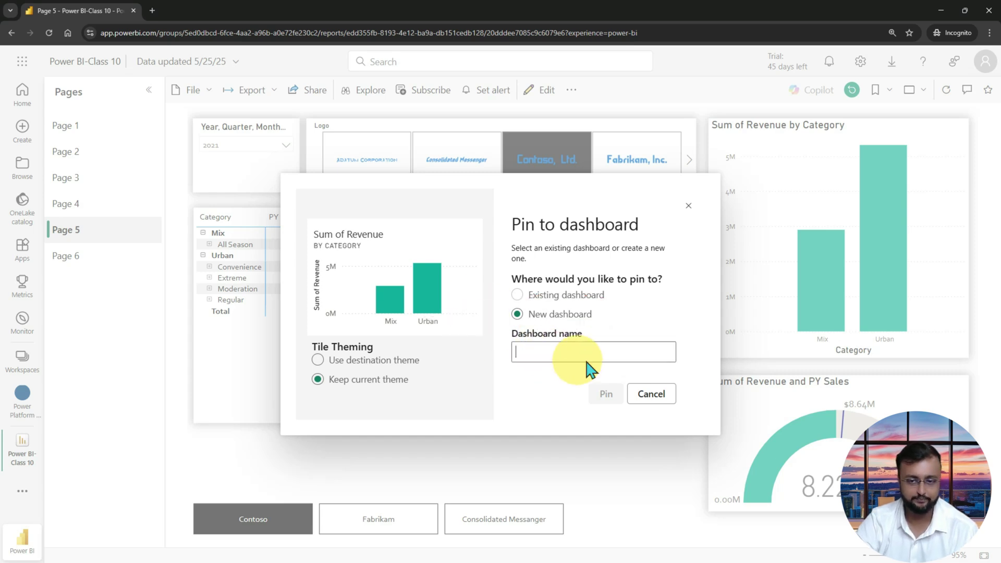
pyautogui.write('Sales Teams Highlights')
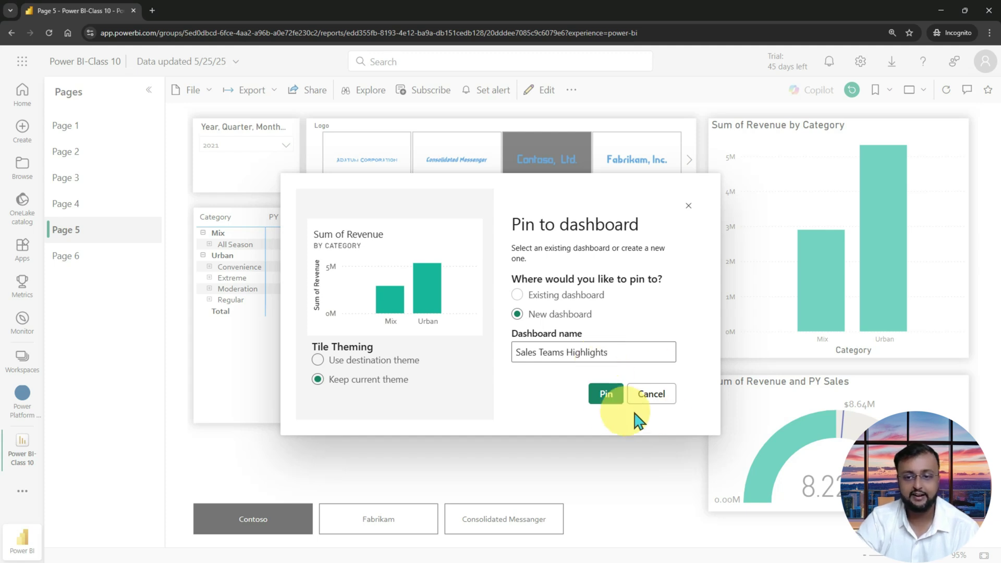
pyautogui.click(604, 395)
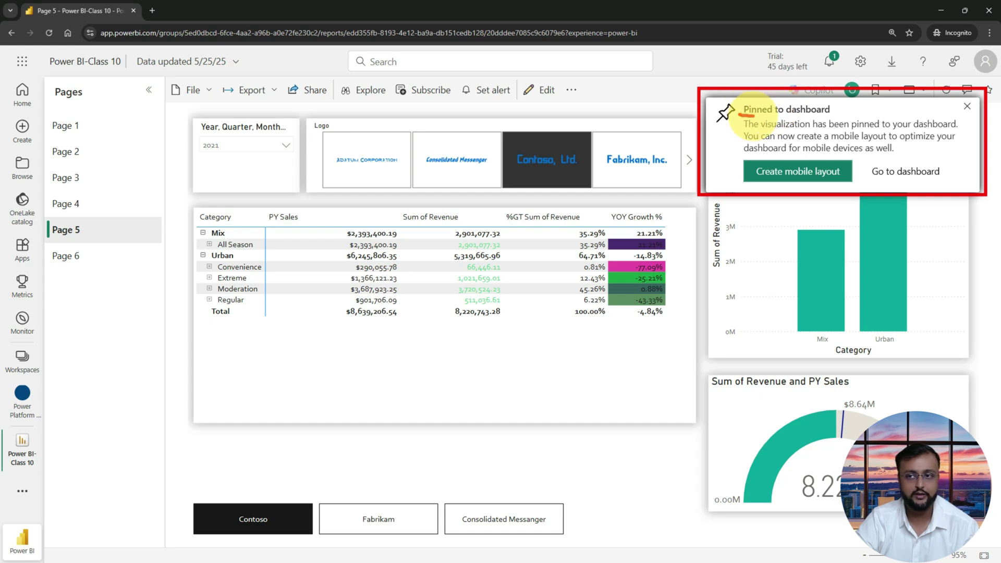
# - Open the Sales Teams Highlights dashboard from the Power Platform Trainings - Sales Team workspace
pyautogui.moveTo(718, 121); pyautogui.dragTo(837, 108)
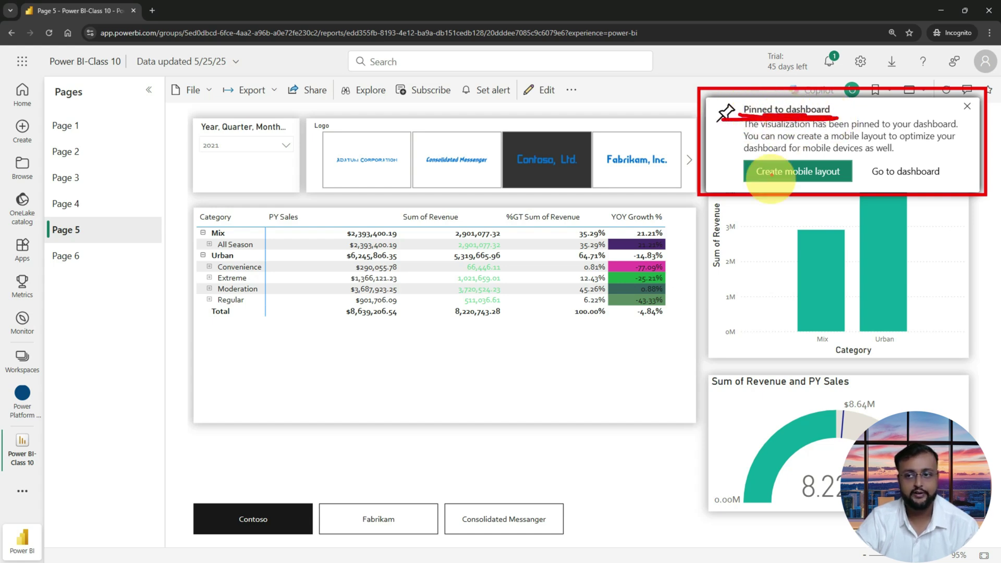
pyautogui.moveTo(869, 183)
pyautogui.mouseDown()
pyautogui.moveTo(925, 182)
pyautogui.moveTo(865, 149)
pyautogui.moveTo(881, 174)
pyautogui.mouseUp()
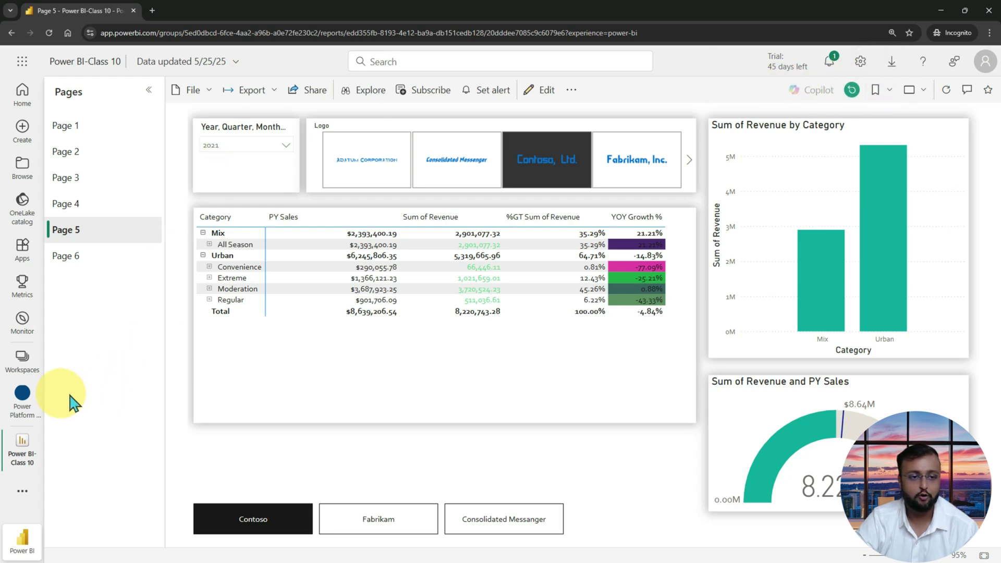
pyautogui.click(21, 359)
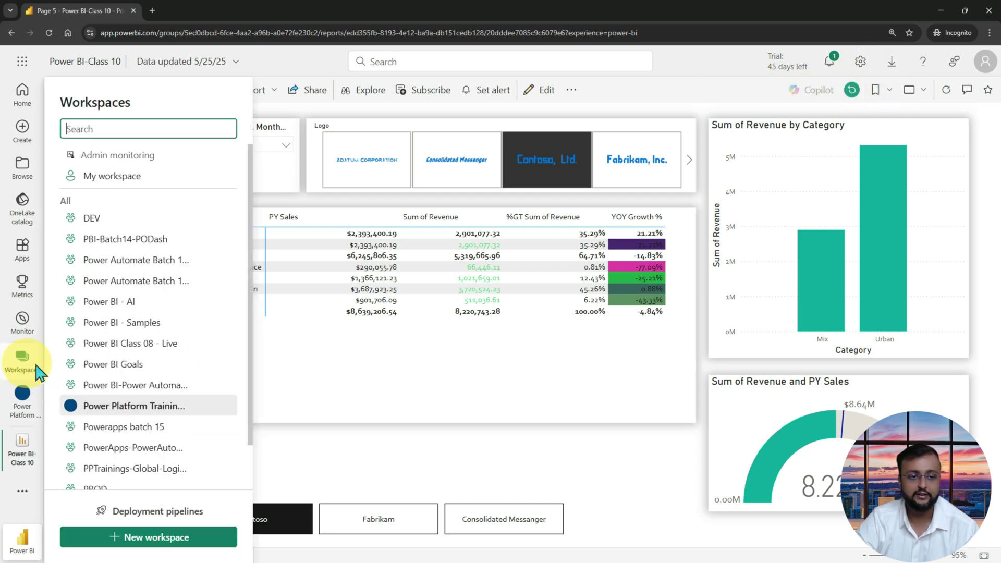
pyautogui.click(169, 407)
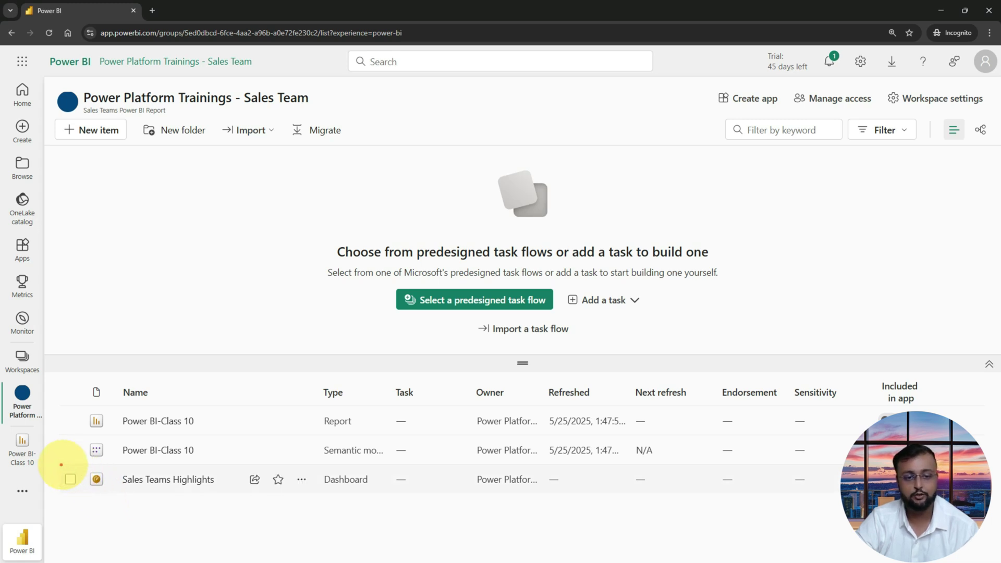
pyautogui.moveTo(60, 465); pyautogui.dragTo(680, 522)
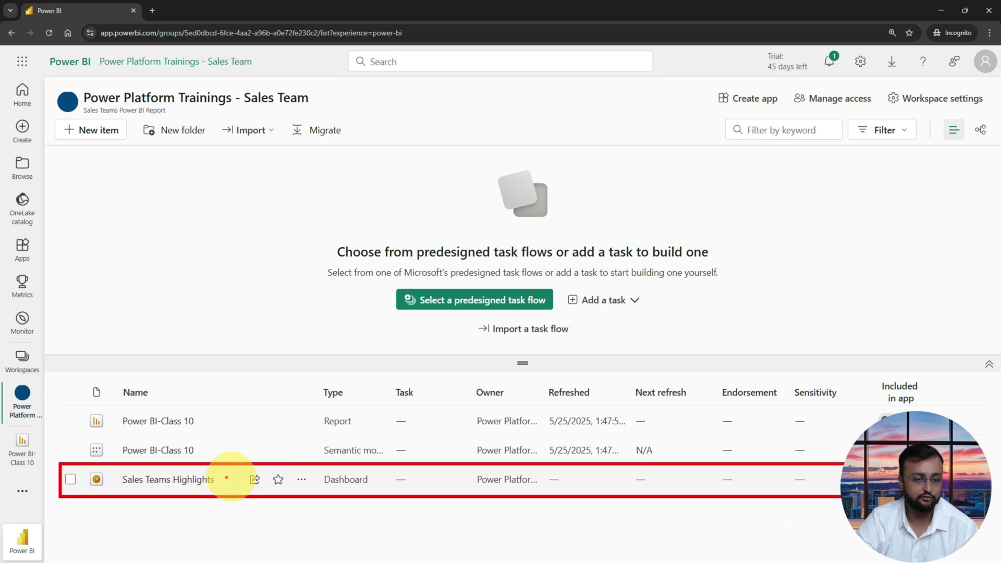
pyautogui.click(151, 487)
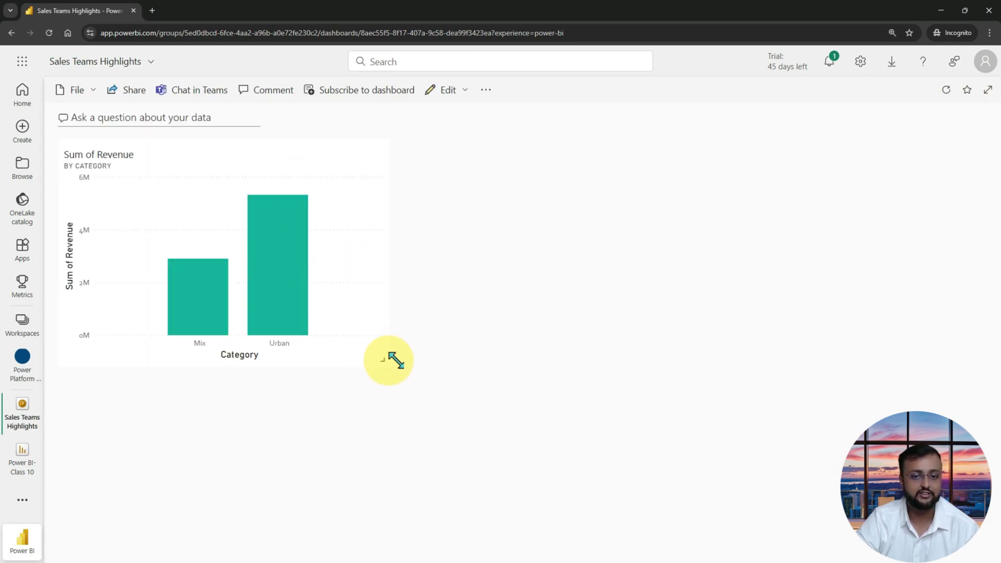
pyautogui.moveTo(393, 358); pyautogui.dragTo(398, 338)
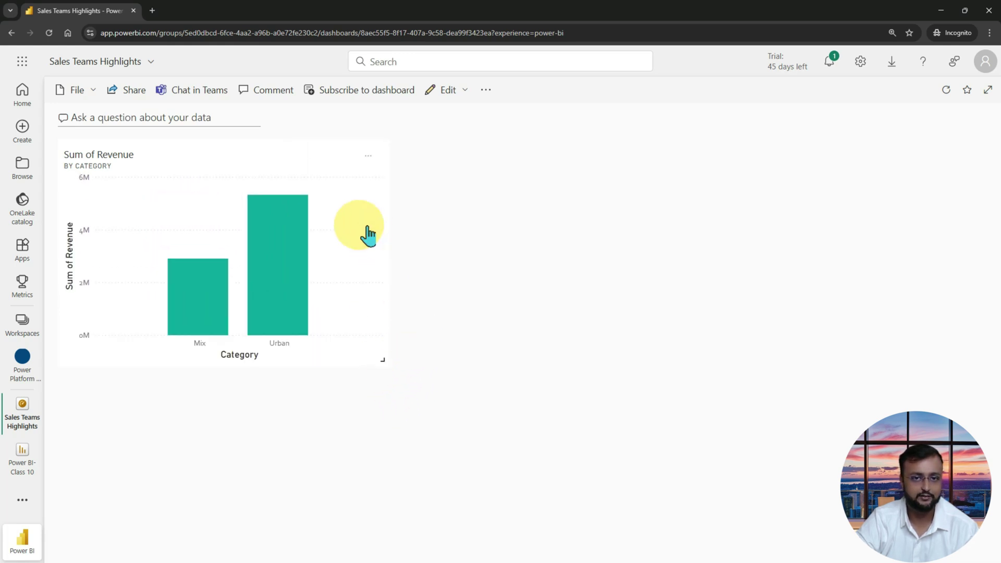
pyautogui.click(485, 90)
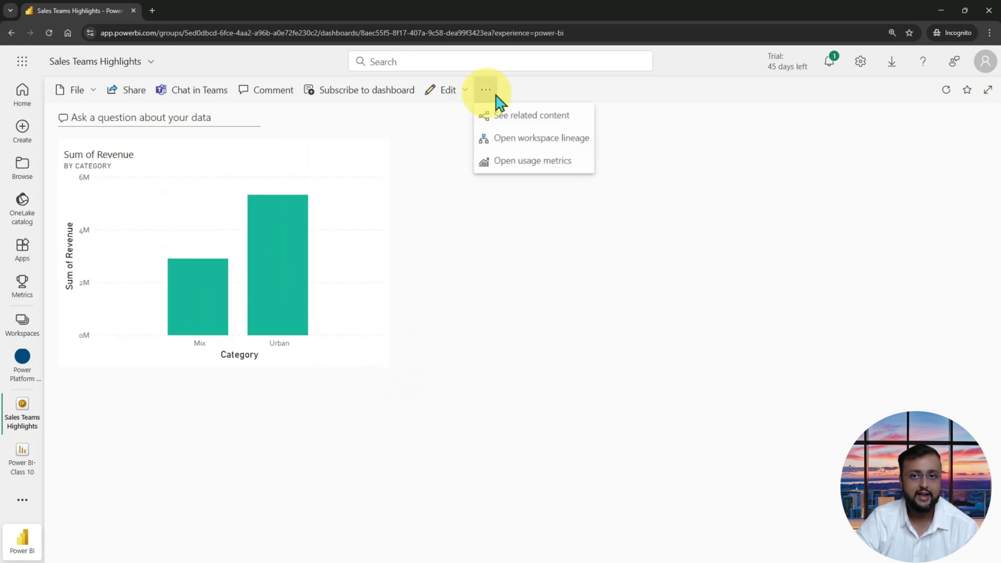
pyautogui.click(499, 282)
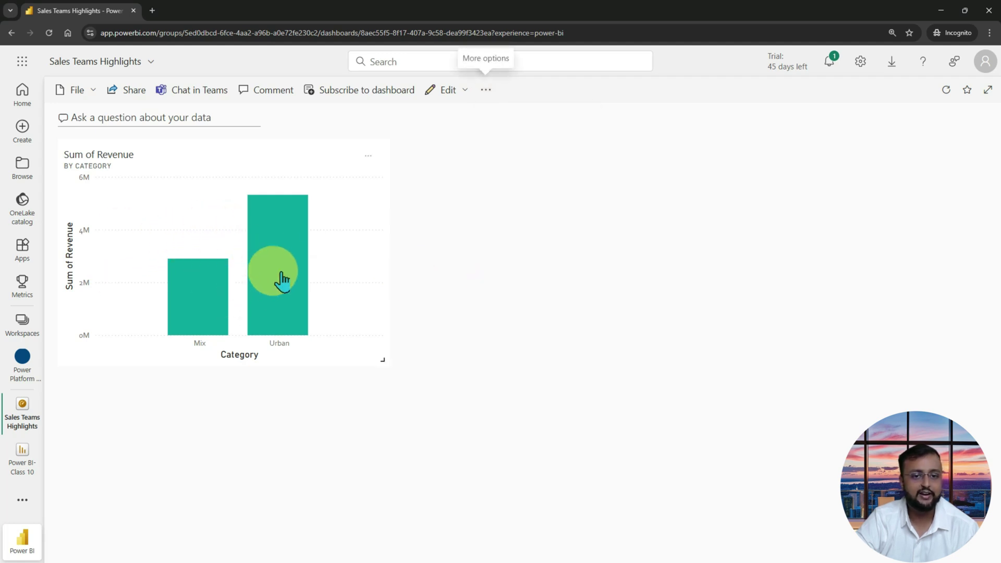
# - Open the underlying report page from the pinned Sum of Revenue by Category tile
pyautogui.moveTo(282, 279)
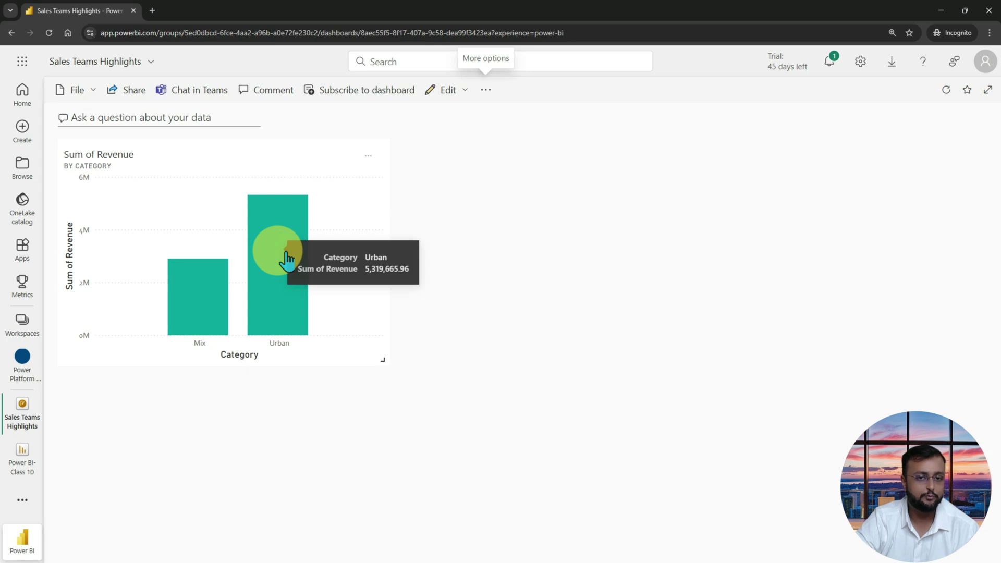
pyautogui.click(286, 257)
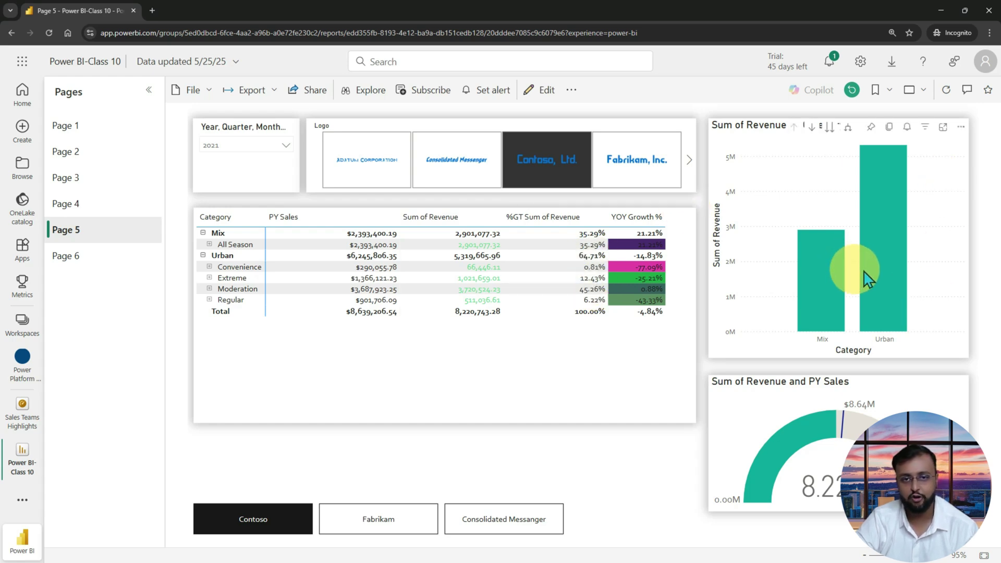
pyautogui.moveTo(704, 113)
pyautogui.mouseDown()
pyautogui.moveTo(748, 167)
pyautogui.moveTo(983, 375)
pyautogui.moveTo(987, 359)
pyautogui.mouseUp()
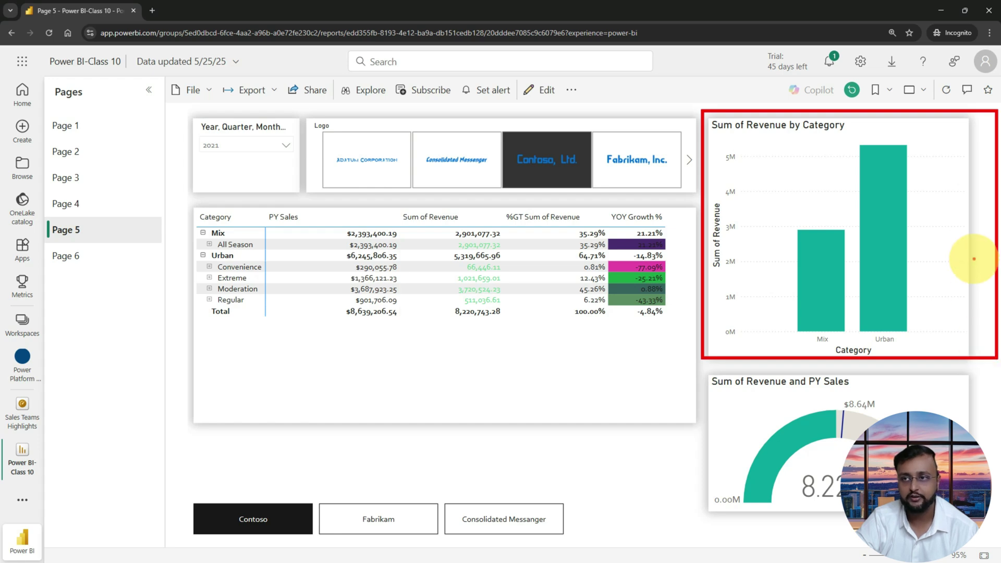
pyautogui.press('Escape')
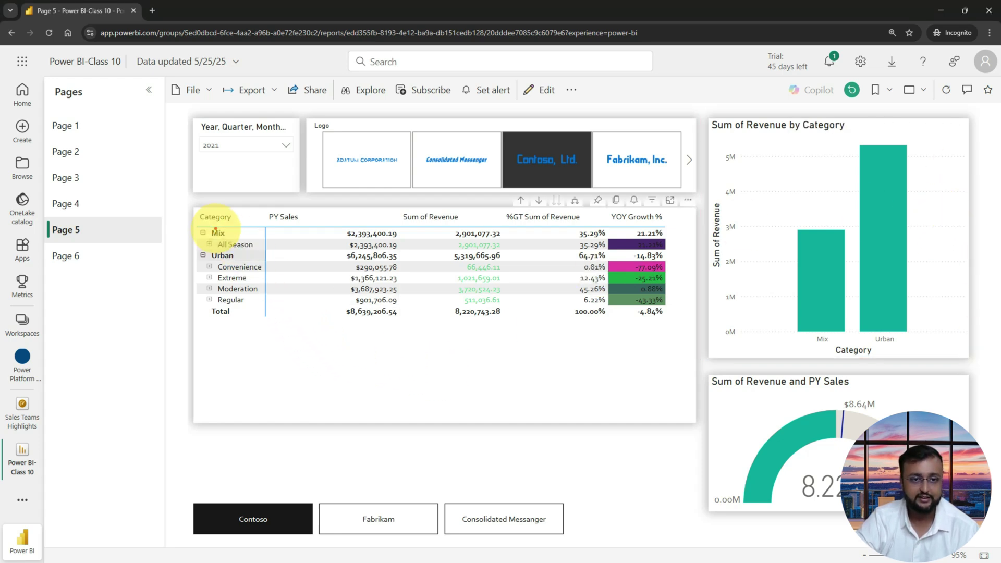
# - Pin the Page 5 matrix with PY Sales and YOY Growth % to the existing Sales Teams Highlights dashboard, keeping the current theme
pyautogui.moveTo(182, 192)
pyautogui.mouseDown()
pyautogui.moveTo(648, 459)
pyautogui.moveTo(704, 455)
pyautogui.mouseUp()
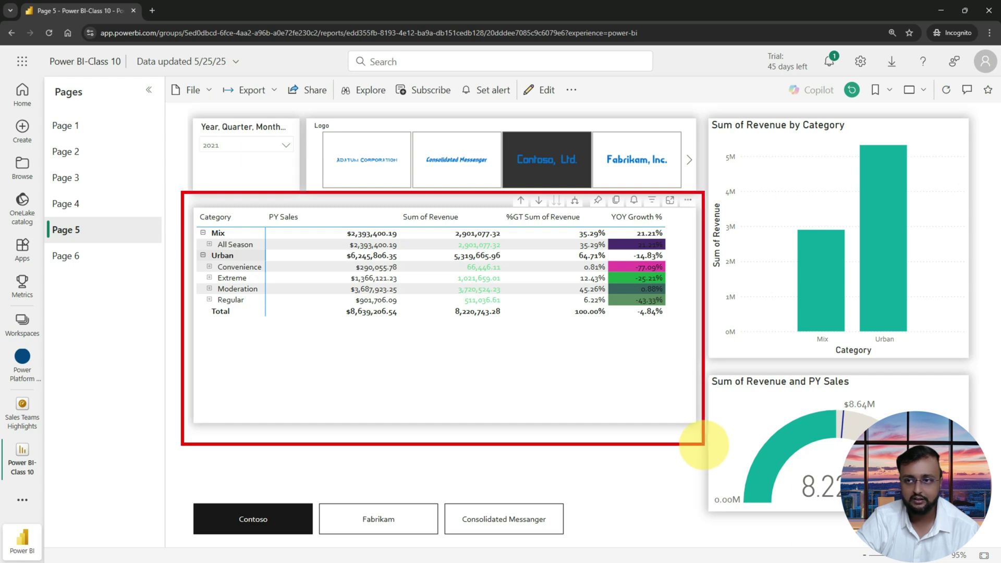
pyautogui.press('Escape')
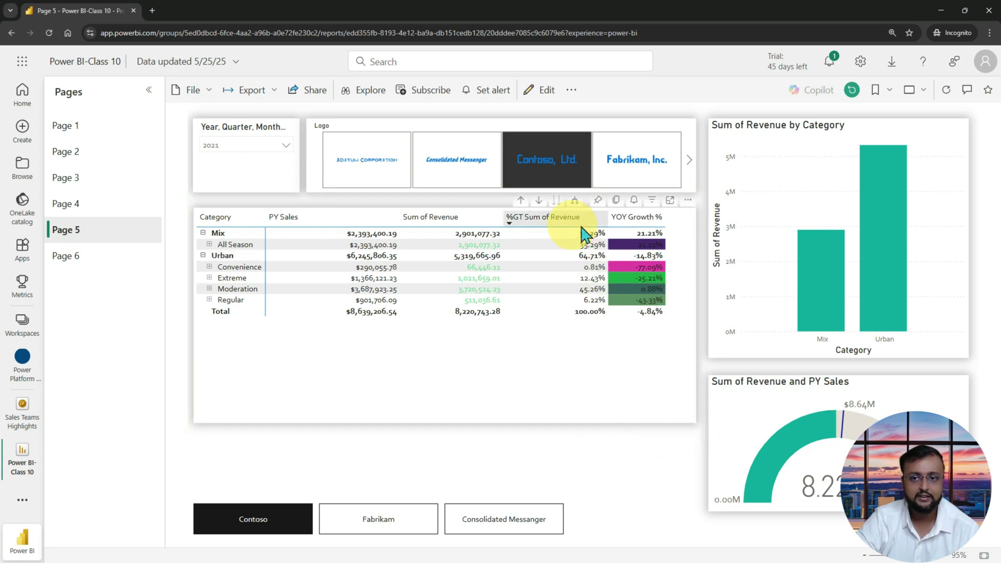
pyautogui.click(605, 201)
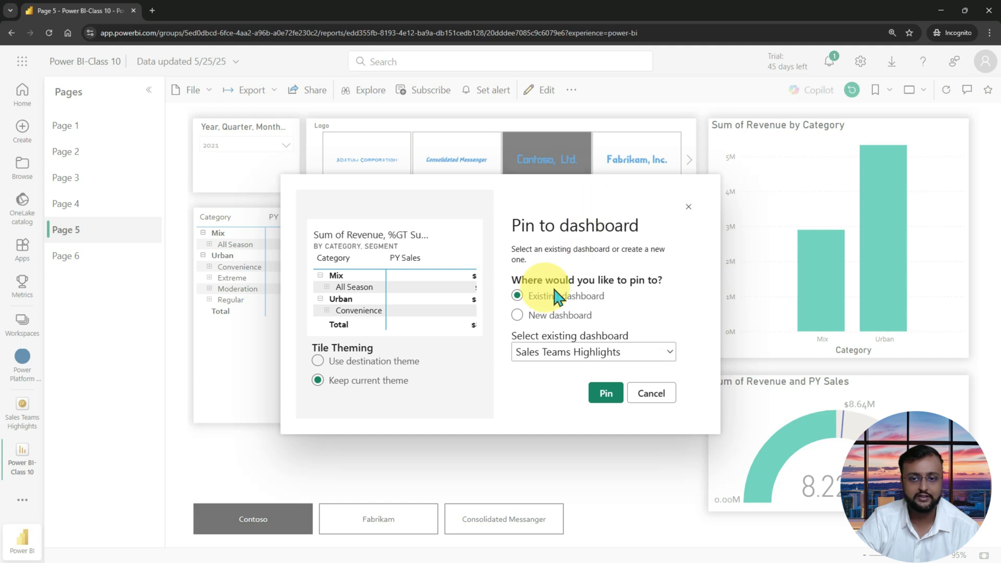
pyautogui.moveTo(291, 183)
pyautogui.mouseDown()
pyautogui.moveTo(636, 424)
pyautogui.moveTo(712, 433)
pyautogui.mouseUp()
pyautogui.moveTo(532, 304); pyautogui.dragTo(594, 302)
pyautogui.moveTo(531, 323); pyautogui.dragTo(583, 324)
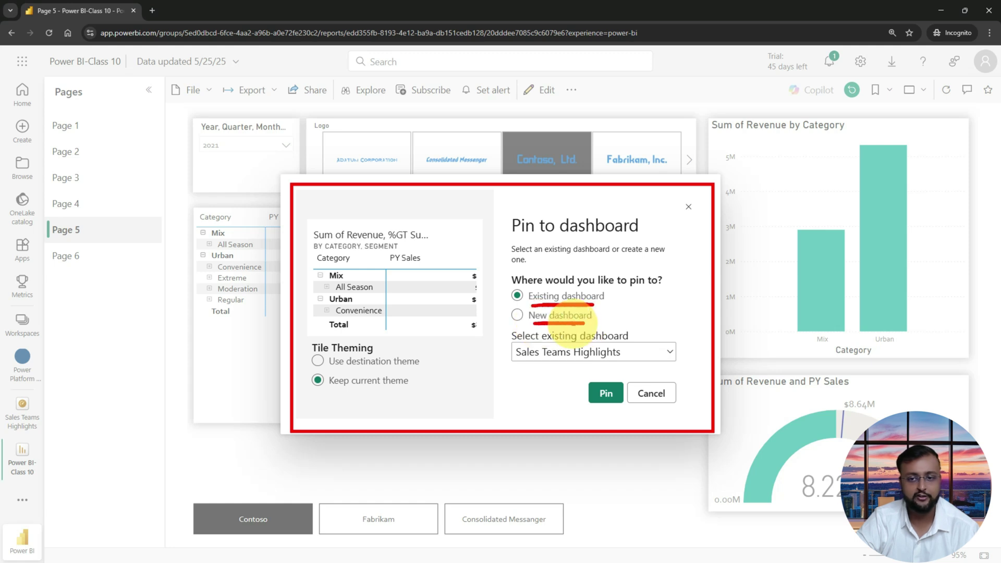
pyautogui.moveTo(505, 304)
pyautogui.mouseDown()
pyautogui.moveTo(607, 306)
pyautogui.moveTo(521, 247)
pyautogui.moveTo(589, 313)
pyautogui.moveTo(553, 302)
pyautogui.mouseUp()
pyautogui.moveTo(404, 320)
pyautogui.mouseDown()
pyautogui.moveTo(396, 308)
pyautogui.moveTo(458, 278)
pyautogui.moveTo(430, 301)
pyautogui.mouseUp()
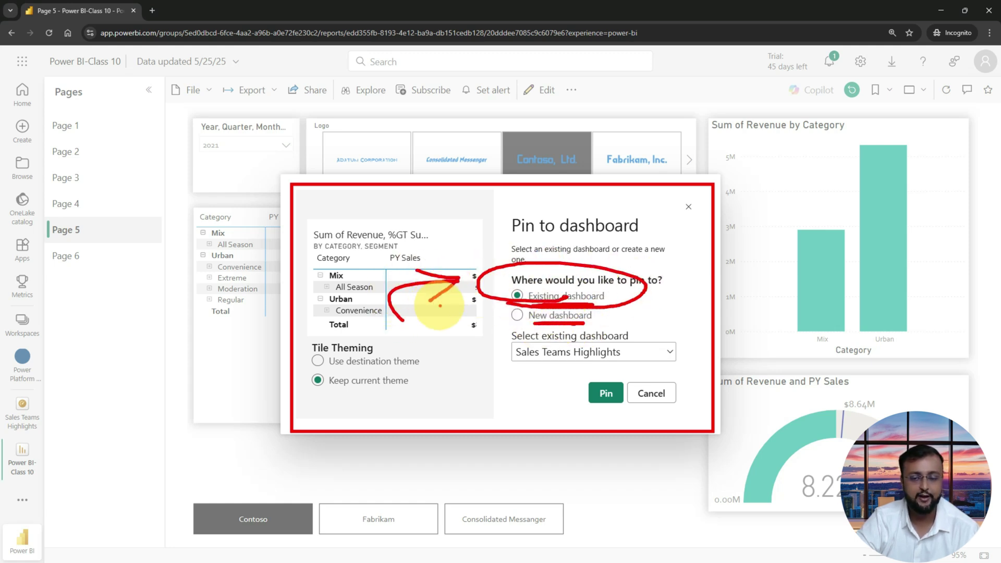
pyautogui.moveTo(514, 363)
pyautogui.mouseDown()
pyautogui.moveTo(626, 361)
pyautogui.moveTo(536, 368)
pyautogui.mouseUp()
pyautogui.press('Escape')
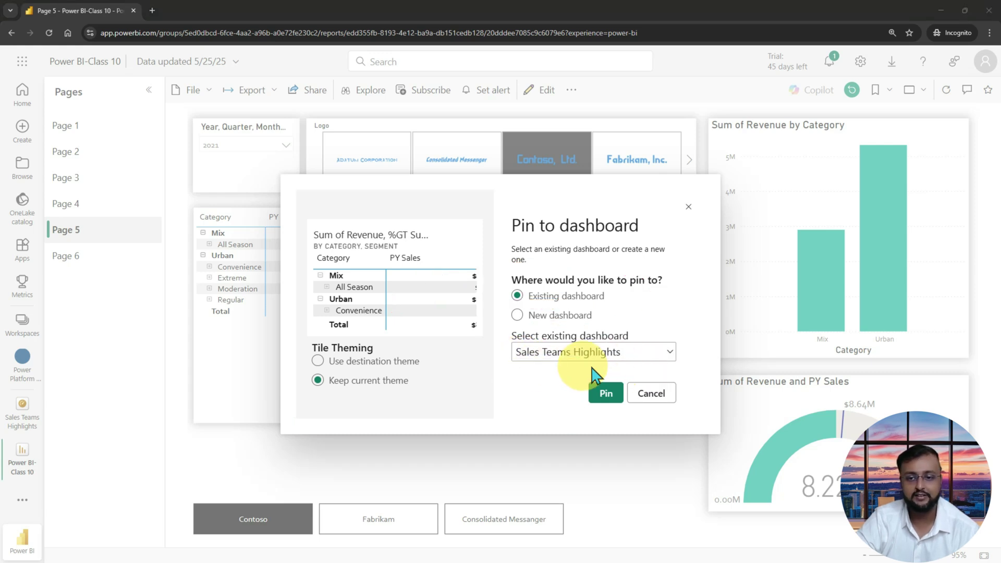
pyautogui.click(617, 400)
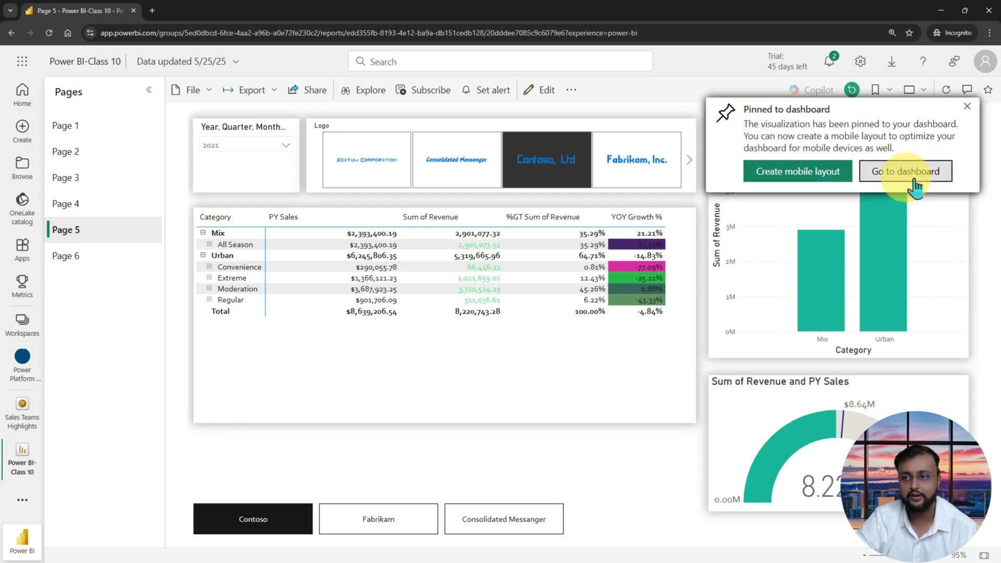
pyautogui.click(839, 178)
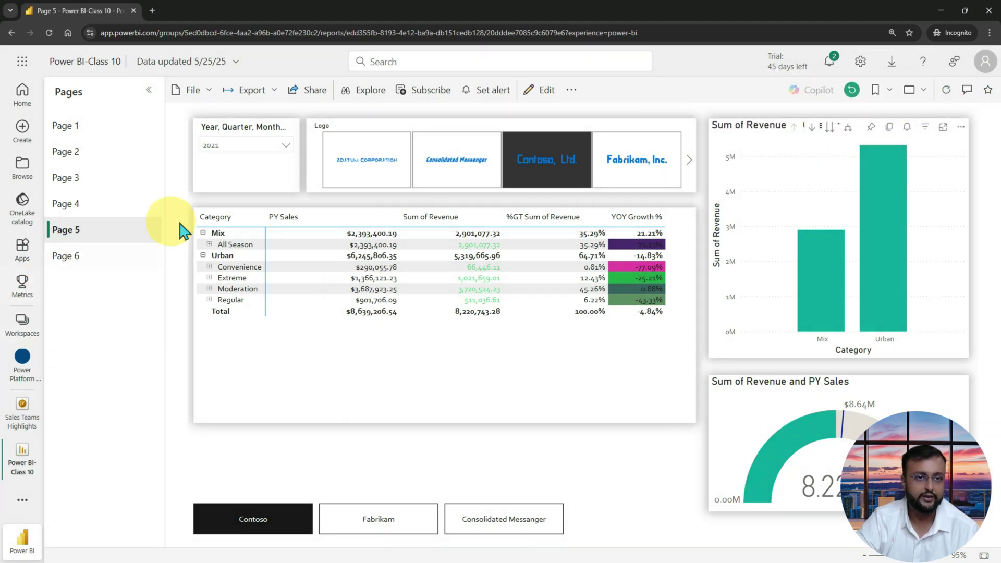
# - Open the Sales Teams Highlights dashboard from the report's workspace and widen the matrix tile to fit its YOY Growth % column
pyautogui.click(230, 62)
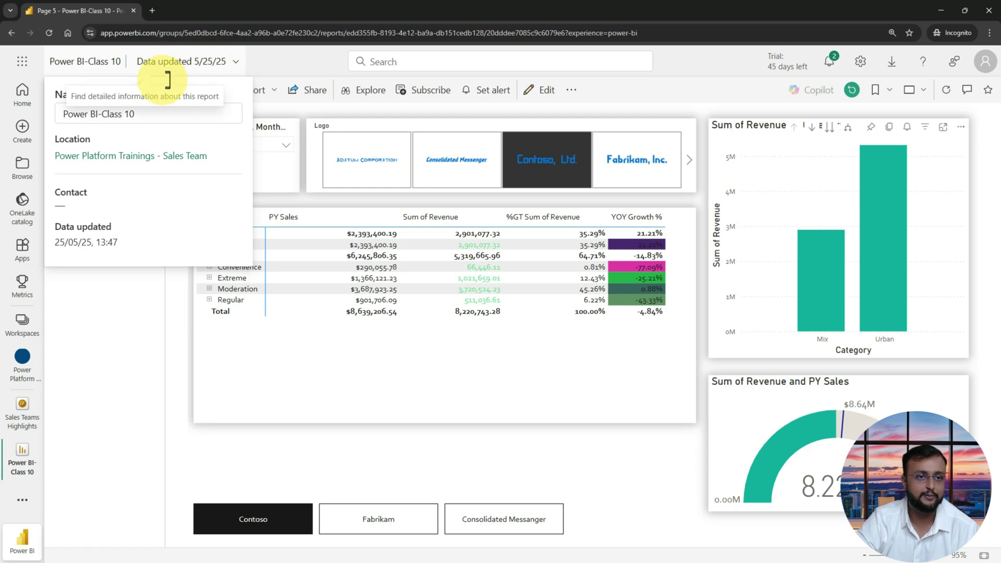
pyautogui.click(125, 157)
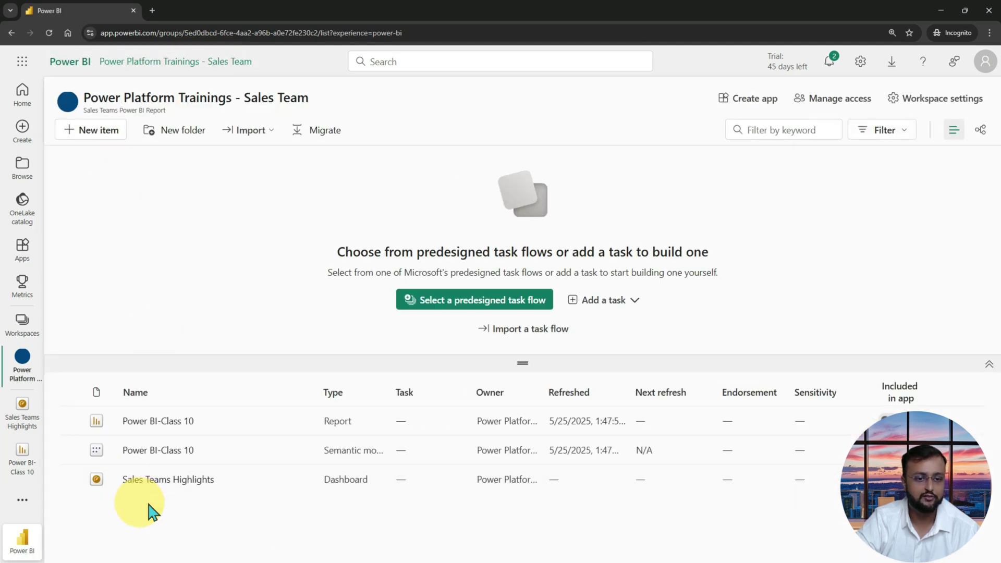
pyautogui.click(177, 483)
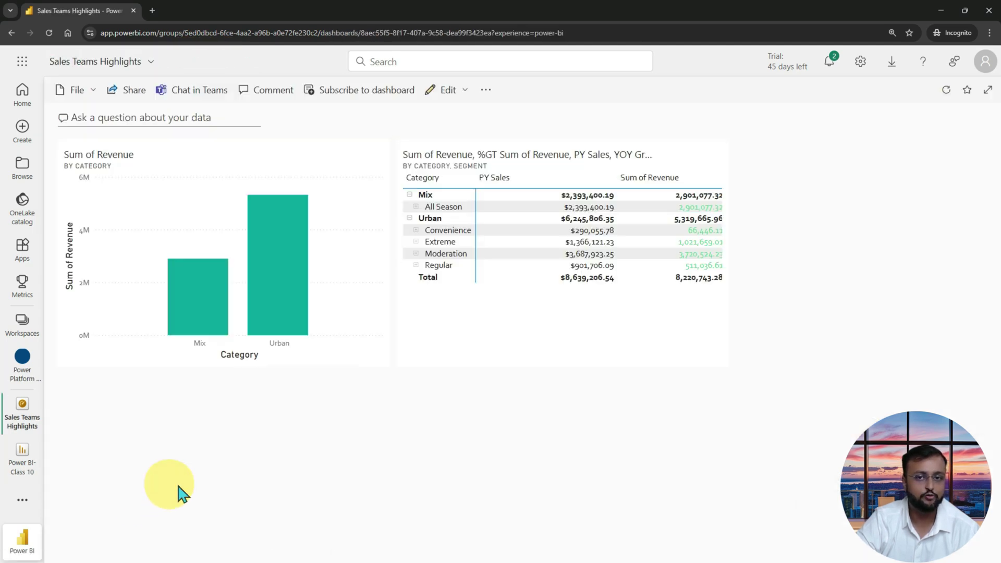
pyautogui.moveTo(732, 361); pyautogui.dragTo(942, 368)
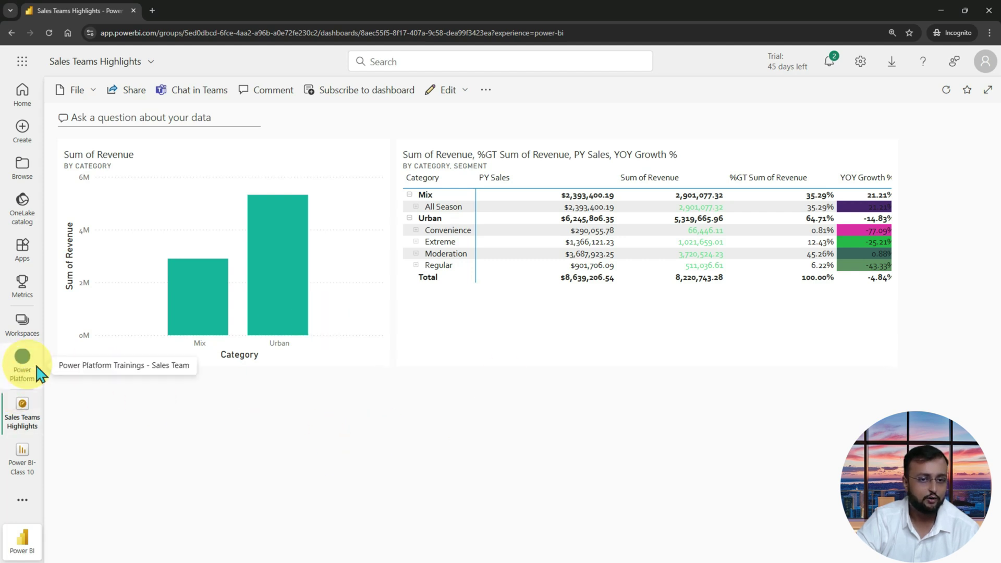
# - Open the underlying report from the matrix tile and look through Pages 4, 5 and 6 for visuals to pin
pyautogui.click(556, 299)
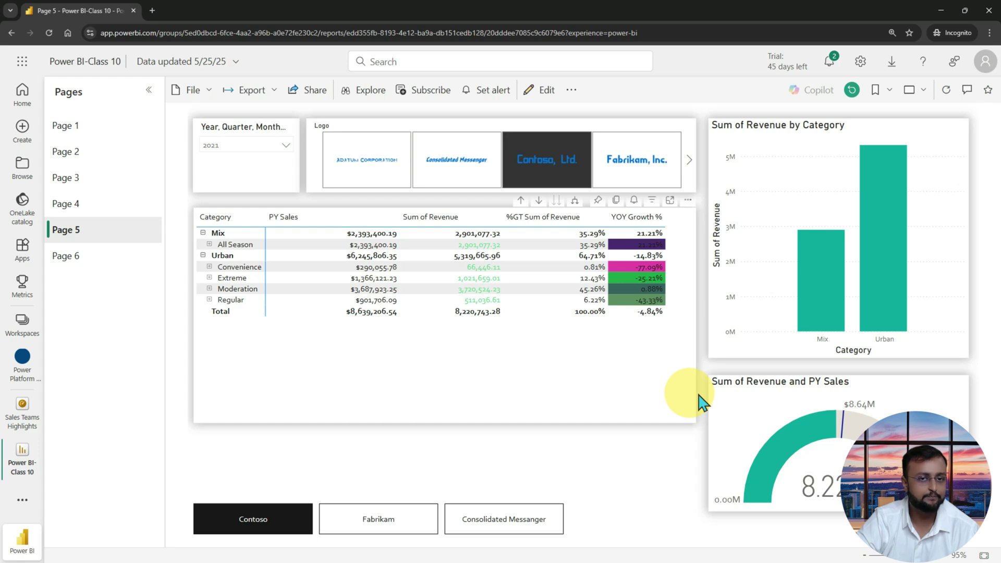
pyautogui.click(113, 204)
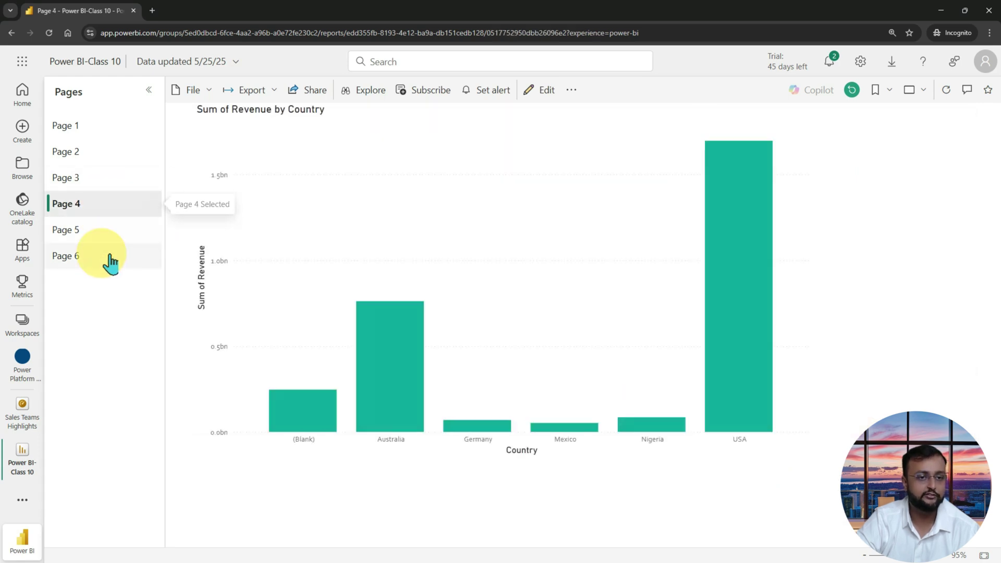
pyautogui.click(110, 256)
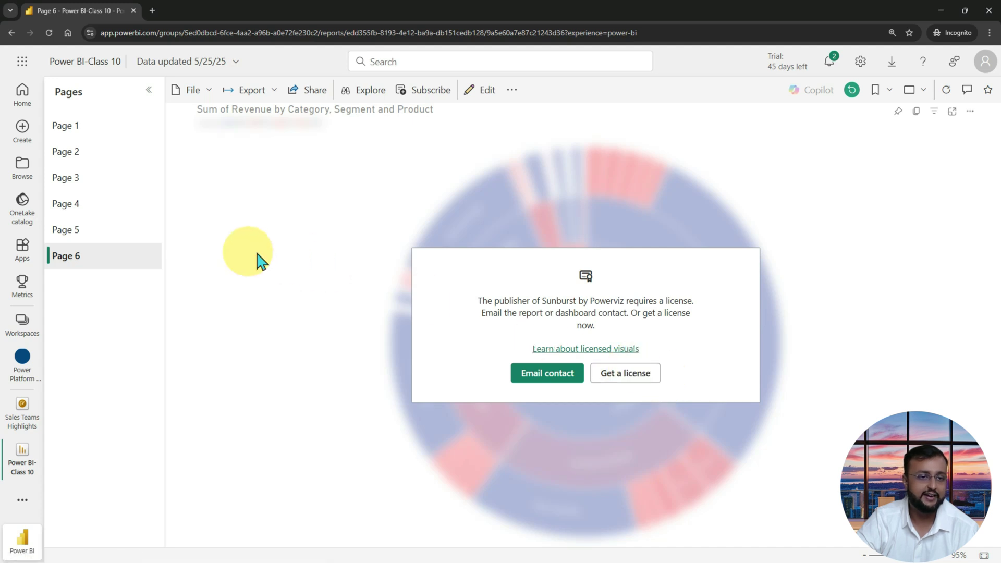
pyautogui.click(110, 234)
pyautogui.click(104, 206)
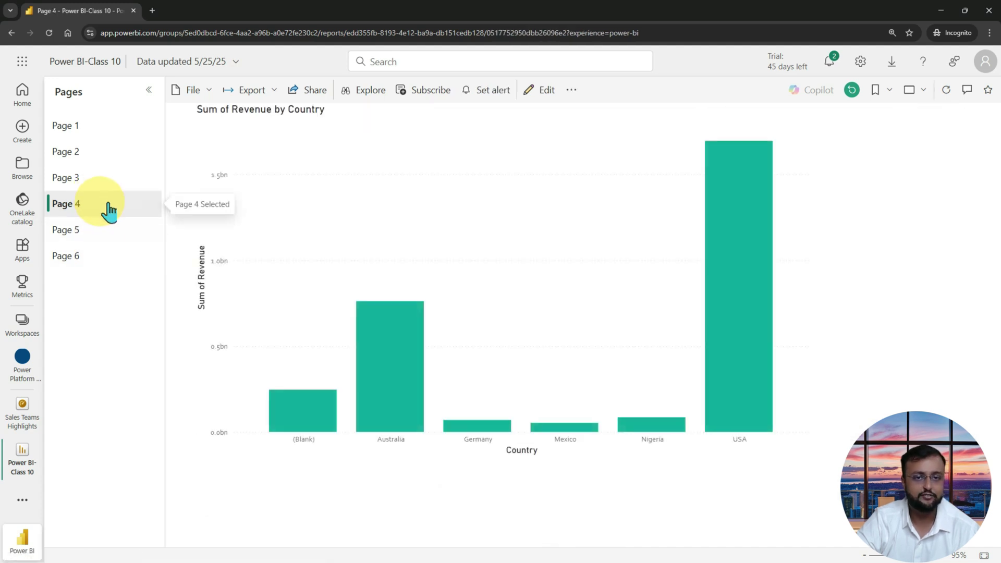
# - Pin the Sum of Revenue by product table on Page 3 to the existing Sales Teams Highlights dashboard, keeping the current theme
pyautogui.click(96, 179)
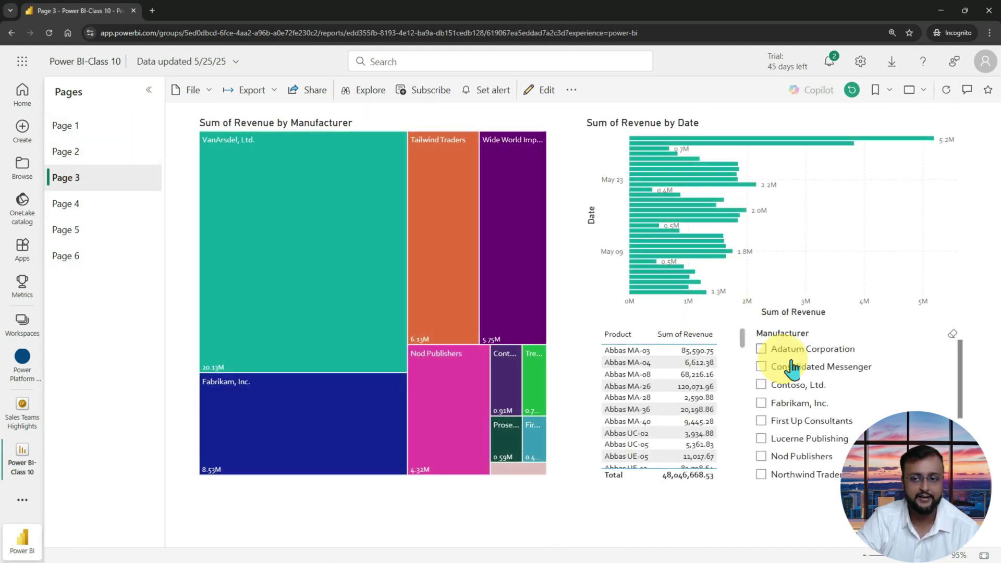
pyautogui.moveTo(699, 330)
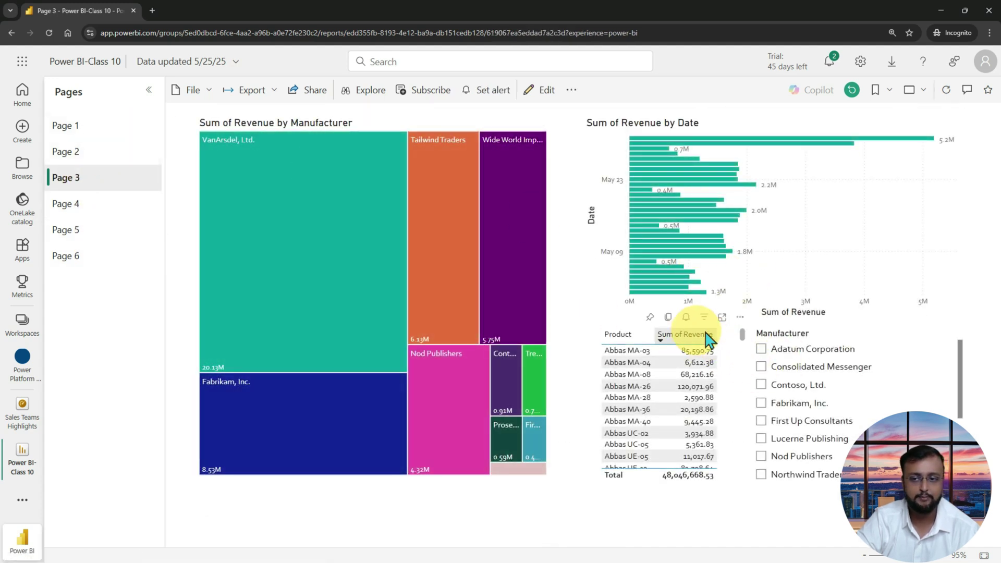
pyautogui.click(659, 324)
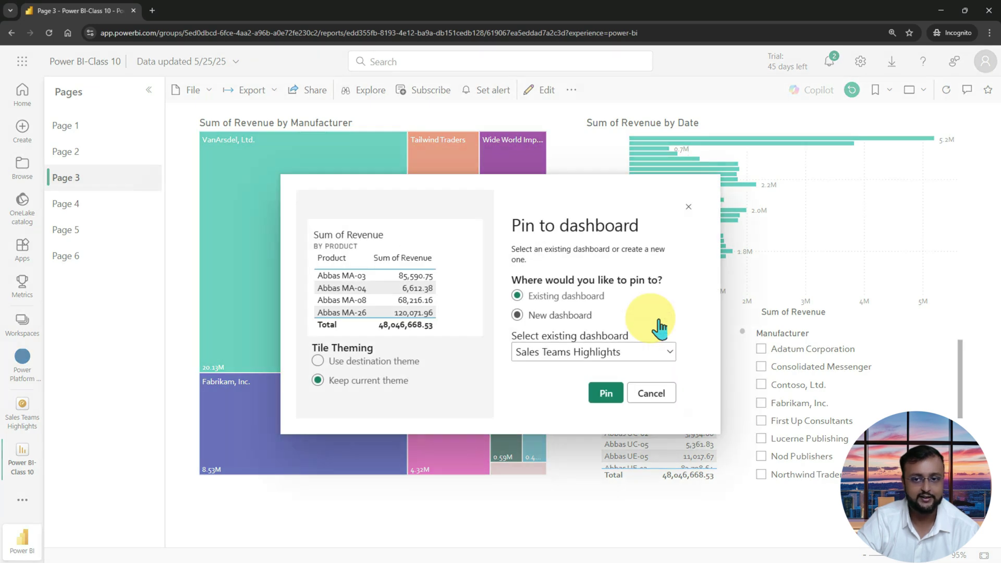
pyautogui.click(606, 393)
# - Create a mobile layout for the Sales Teams Highlights dashboard and switch back to its web layout
pyautogui.click(821, 183)
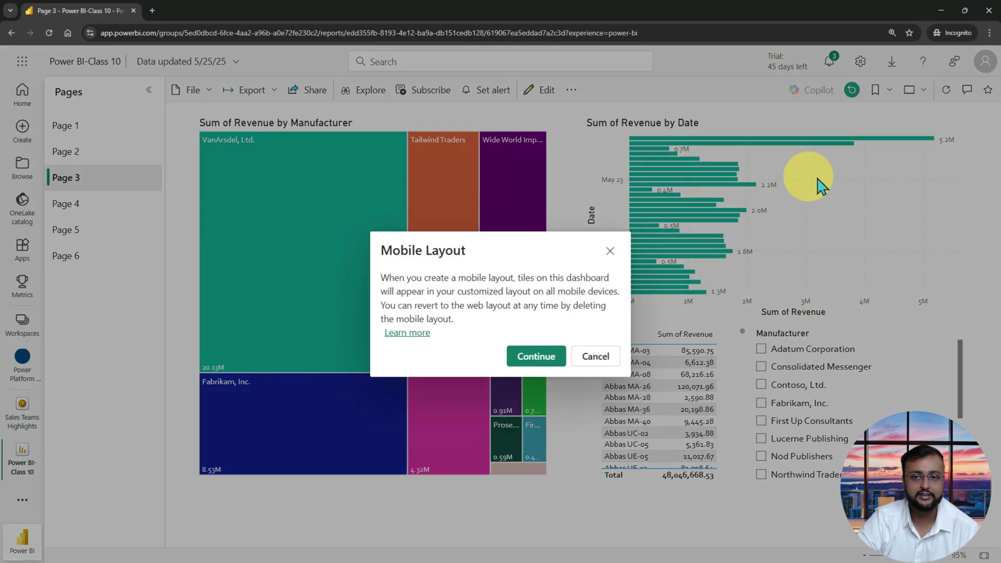
pyautogui.click(536, 357)
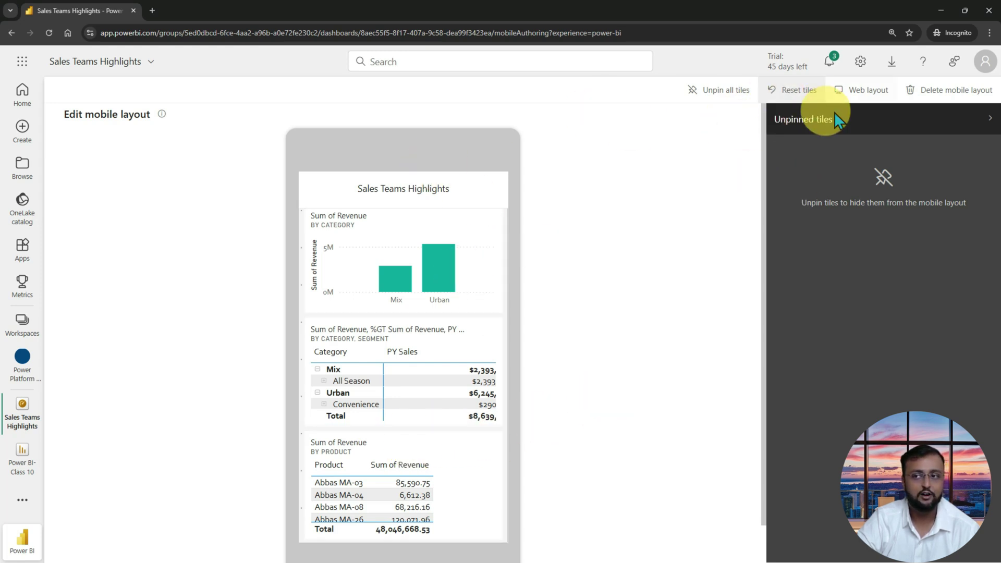
pyautogui.click(885, 99)
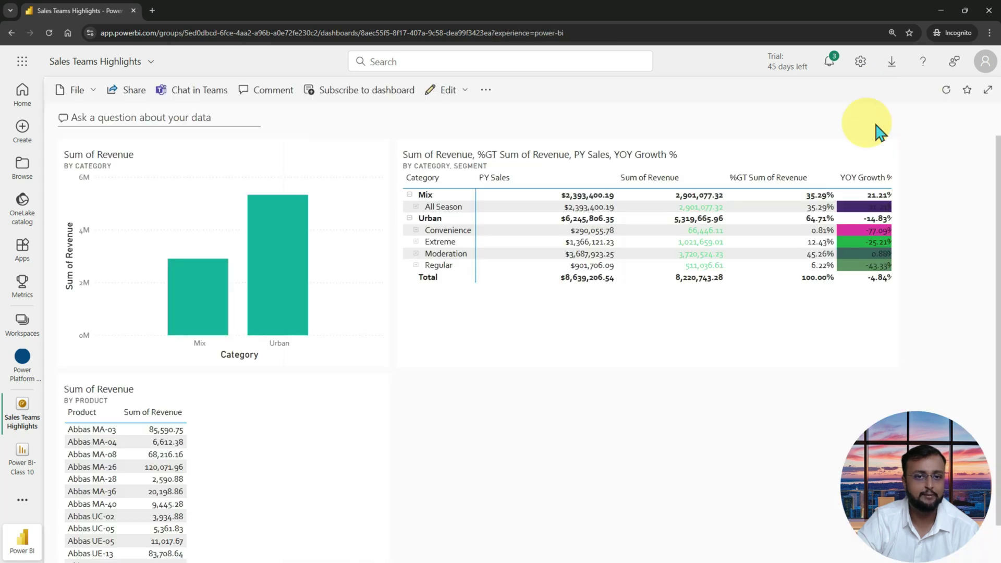
# - Return to the report through the product tile and pin Page 2's Sum of Revenue by Manufacturer treemap to Sales Teams Highlights
pyautogui.click(326, 447)
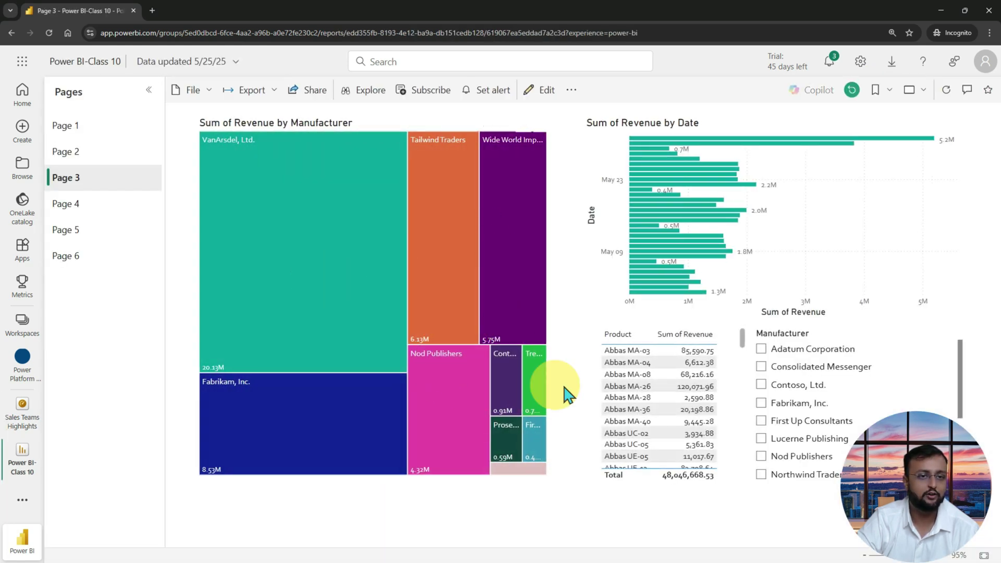
pyautogui.click(111, 152)
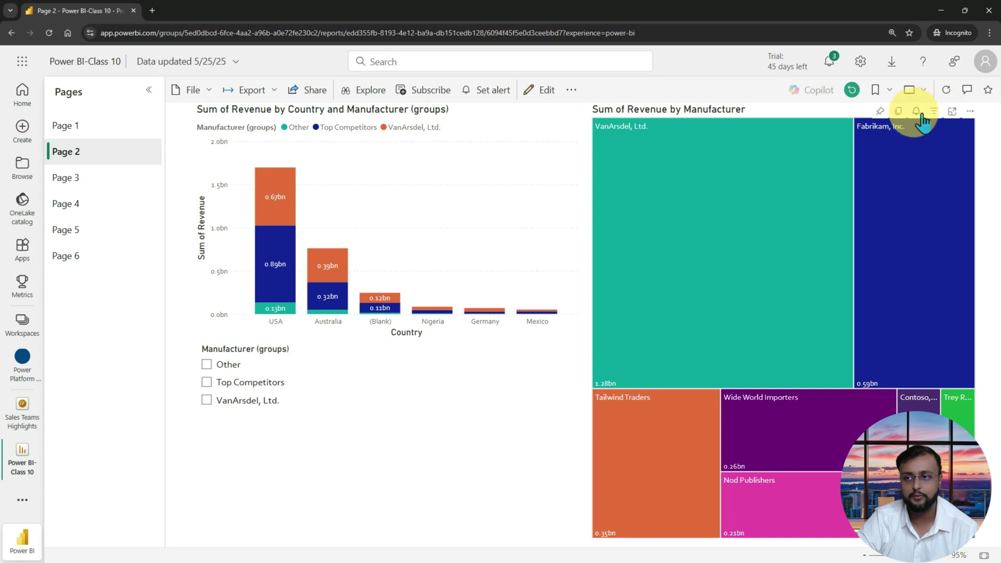
pyautogui.click(880, 111)
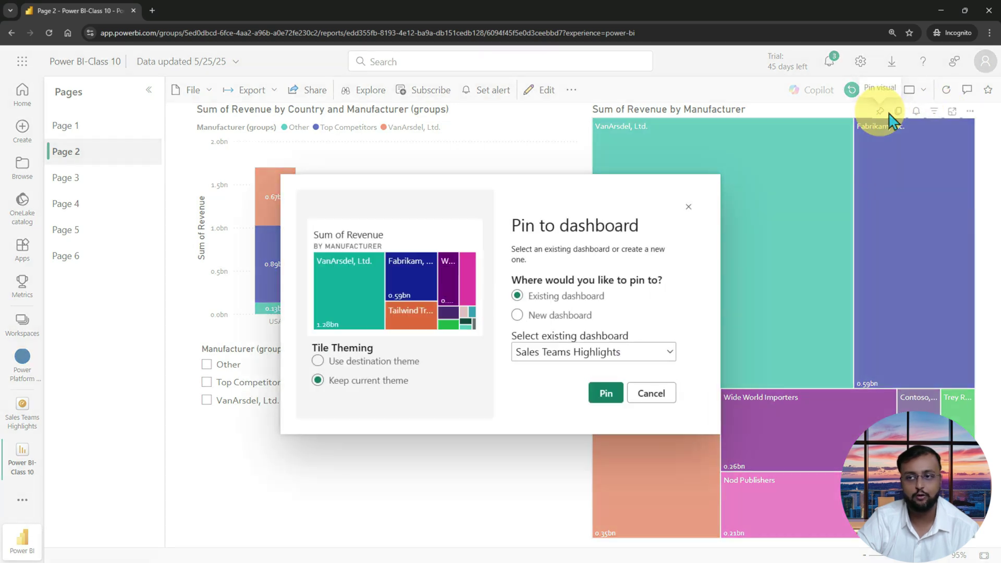
pyautogui.click(607, 393)
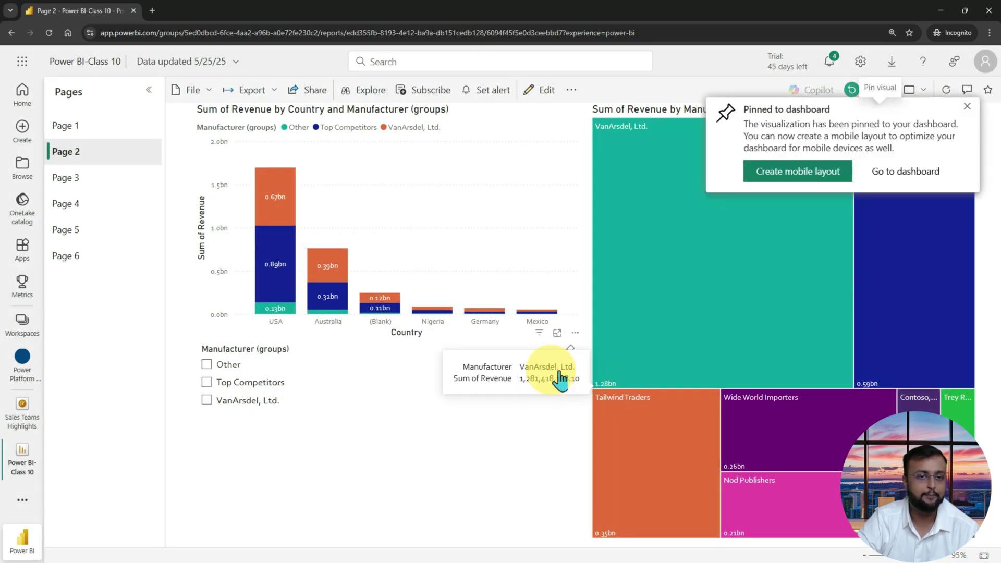
# - Pin the Sum of Revenue by Country chart on Page 1 to the existing Sales Teams Highlights dashboard, keeping the current theme
pyautogui.click(98, 132)
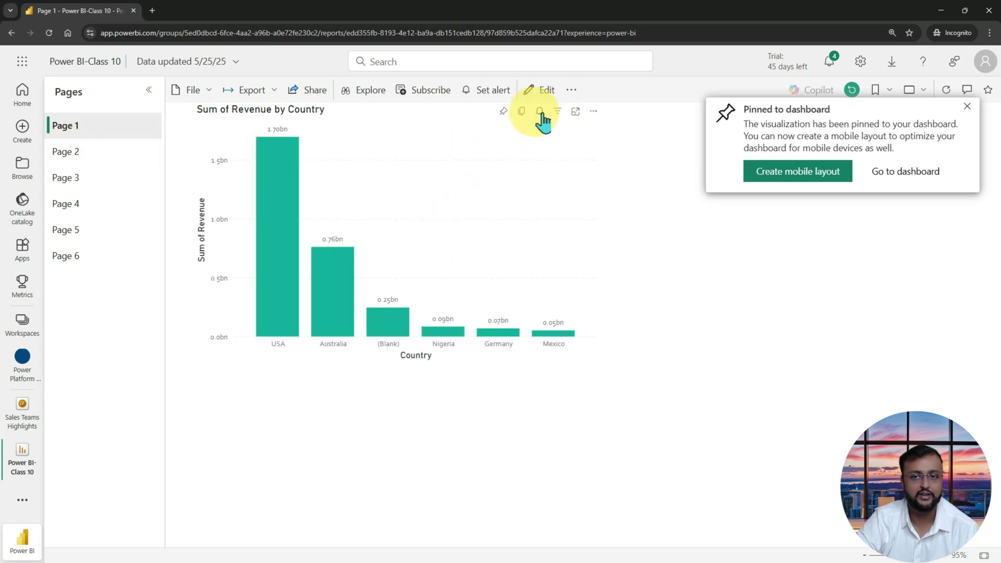
pyautogui.click(502, 122)
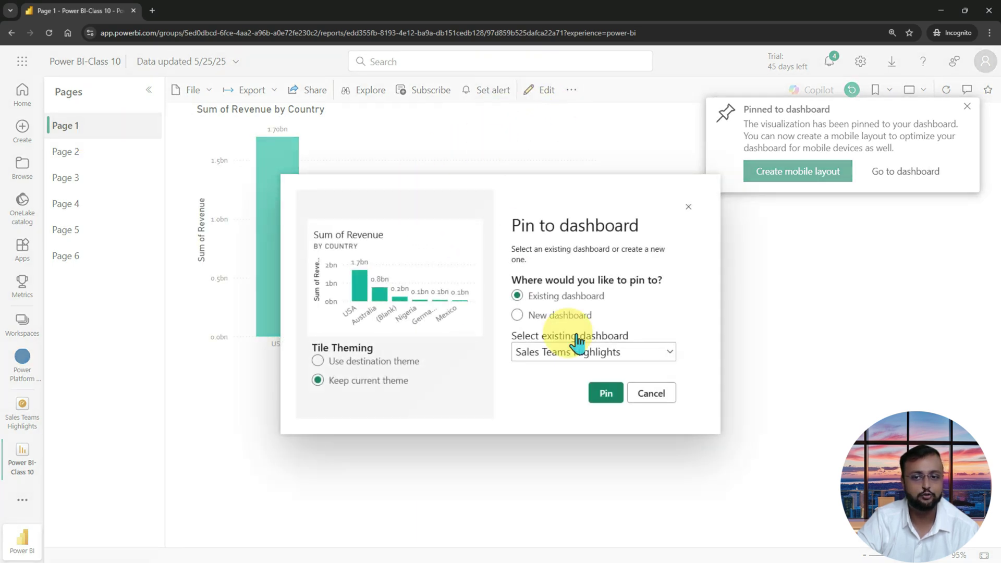
pyautogui.click(604, 393)
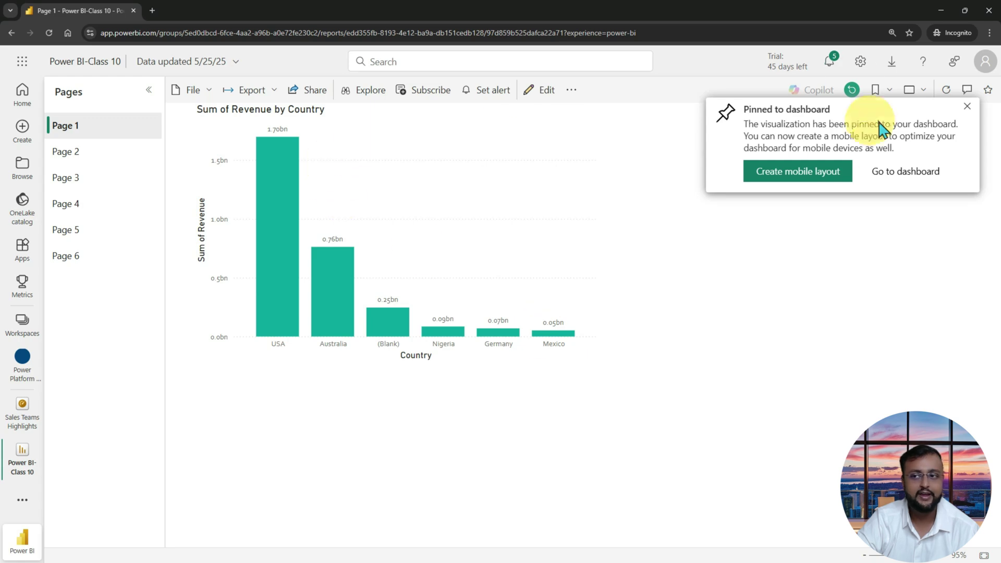
# - Go to the Sales Teams Highlights dashboard and review all the pinned tiles, including the Manufacturer and Country visuals
pyautogui.click(914, 174)
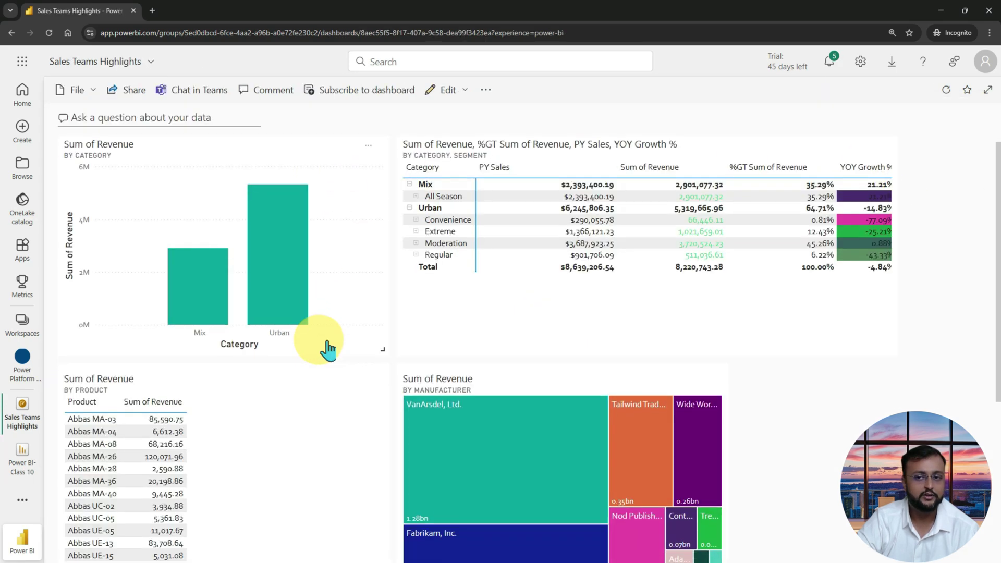
pyautogui.scroll(-5, 332, 340)
pyautogui.moveTo(324, 384); pyautogui.dragTo(900, 389)
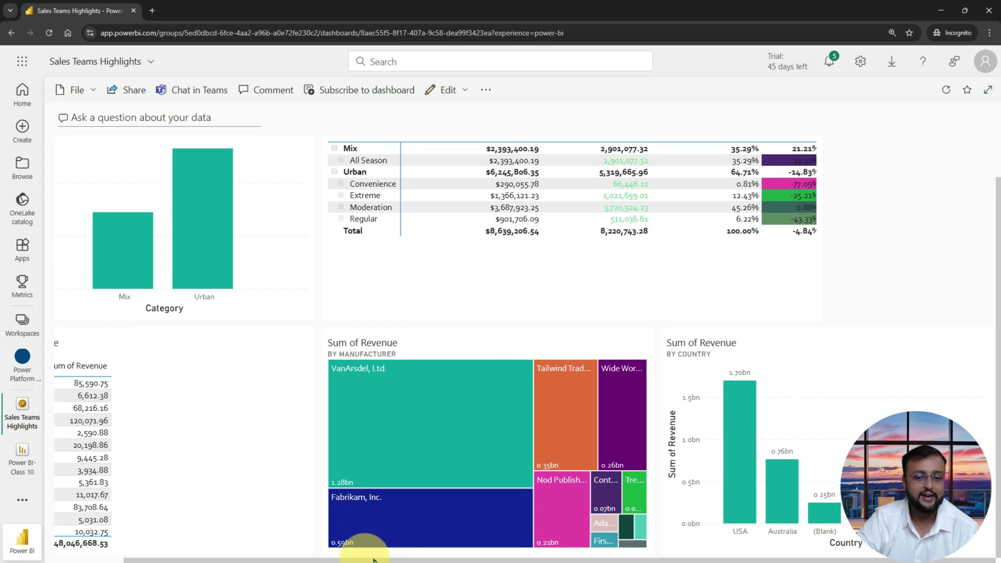
pyautogui.moveTo(358, 559); pyautogui.dragTo(235, 558)
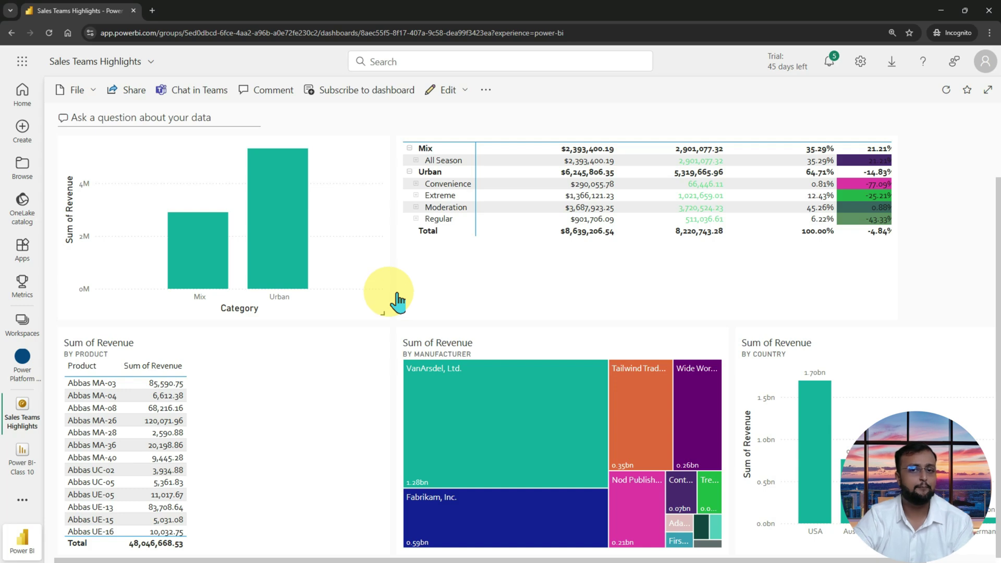
# - Ask the dashboard's Q&A "what is the YOY growth % by state", view the resulting visual and exit Q&A
pyautogui.click(191, 116)
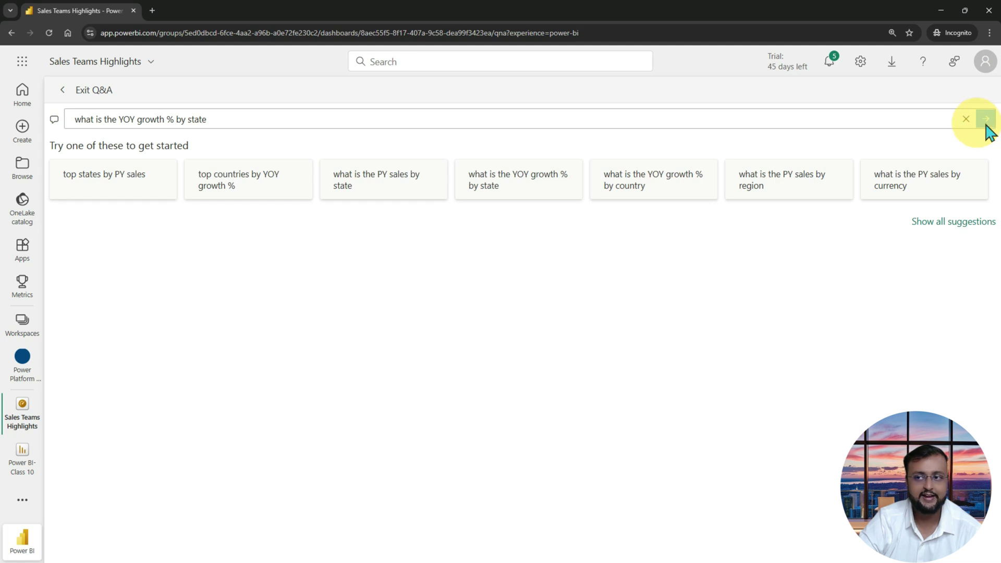
pyautogui.click(828, 114)
pyautogui.press('Return')
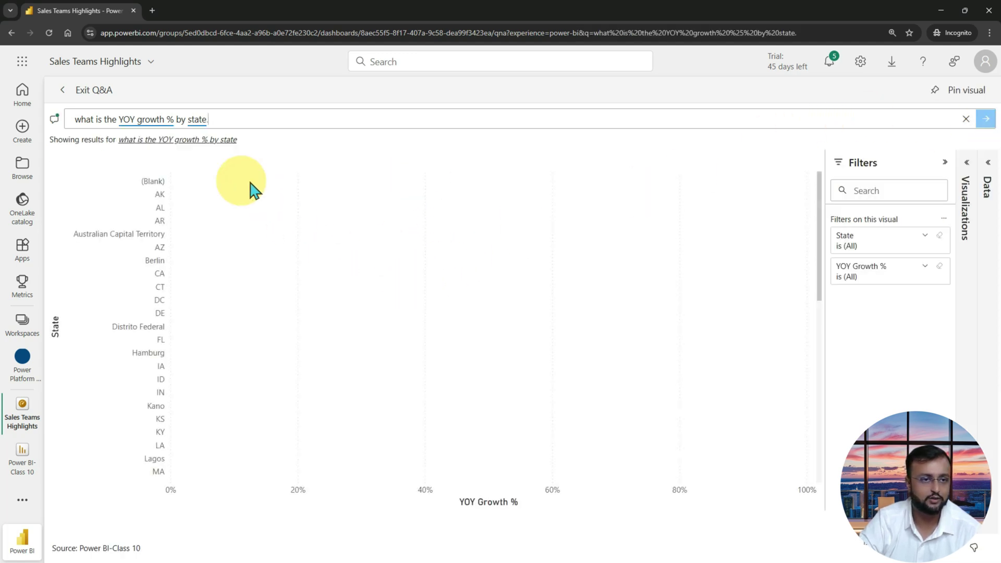
pyautogui.click(83, 91)
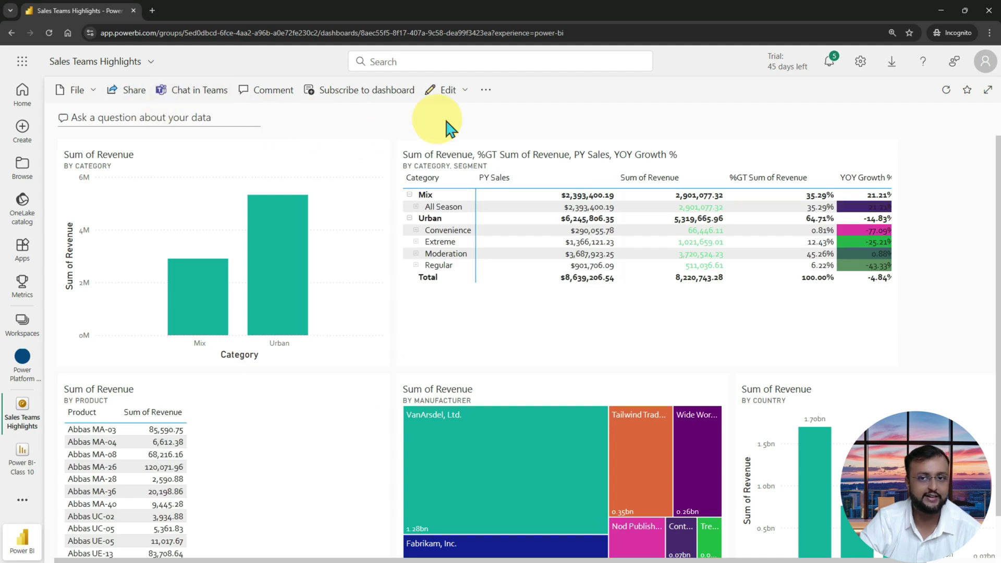
# - Open the dashboard's Add a tile options, review the media and real-time data sources, view the image tile settings, and cancel without adding one
pyautogui.scroll(-1, 489, 358)
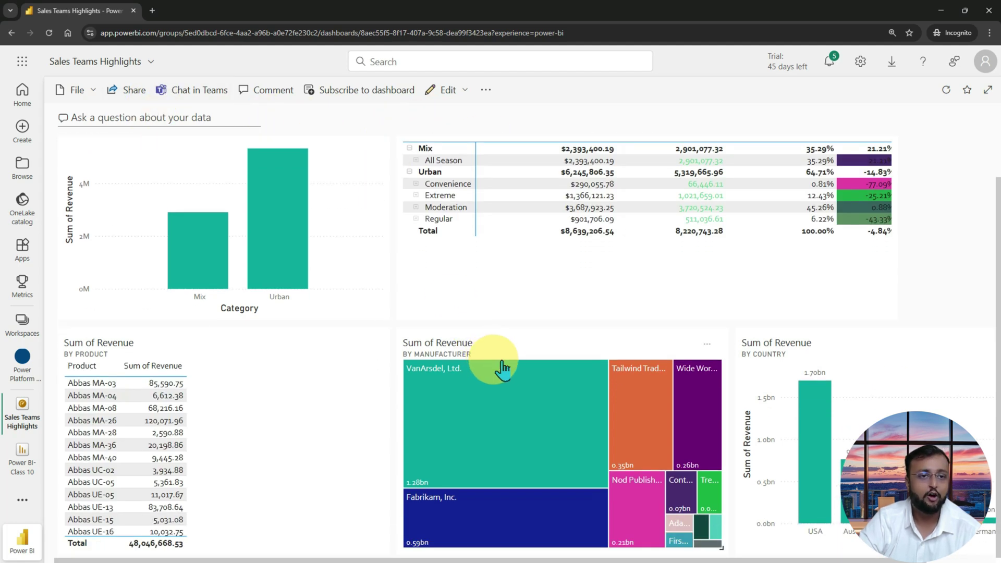
pyautogui.scroll(1, 502, 365)
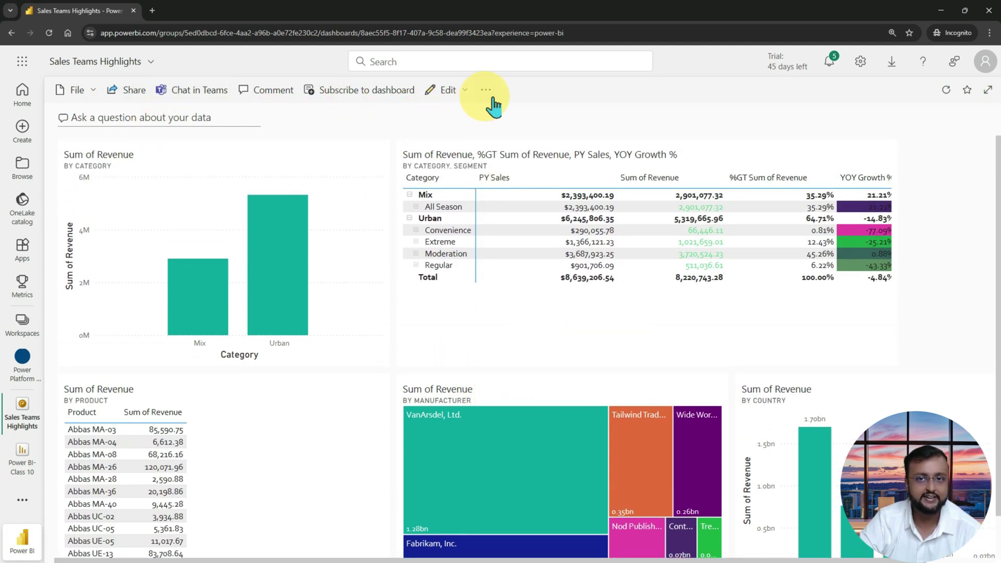
pyautogui.click(476, 91)
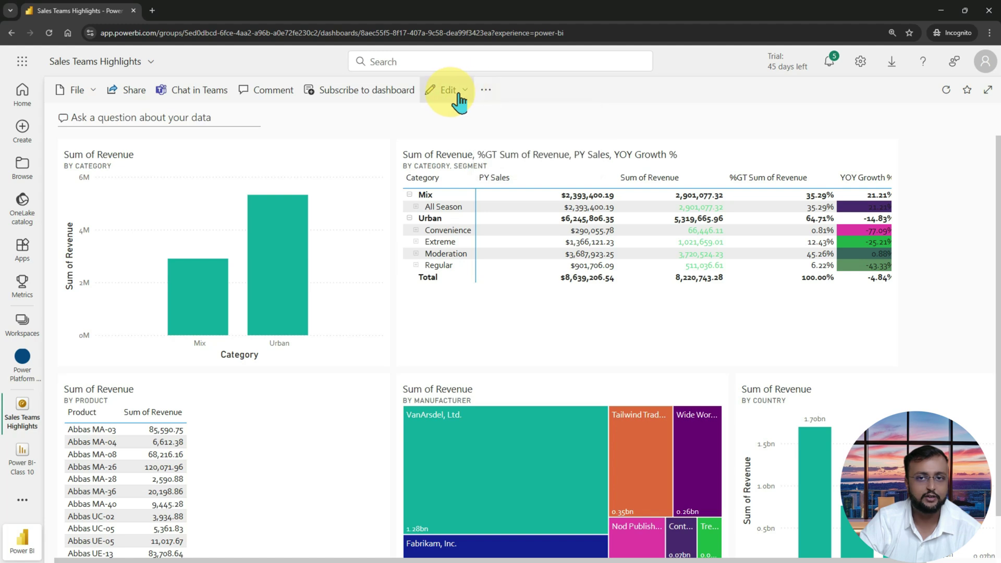
pyautogui.click(459, 96)
pyautogui.click(497, 116)
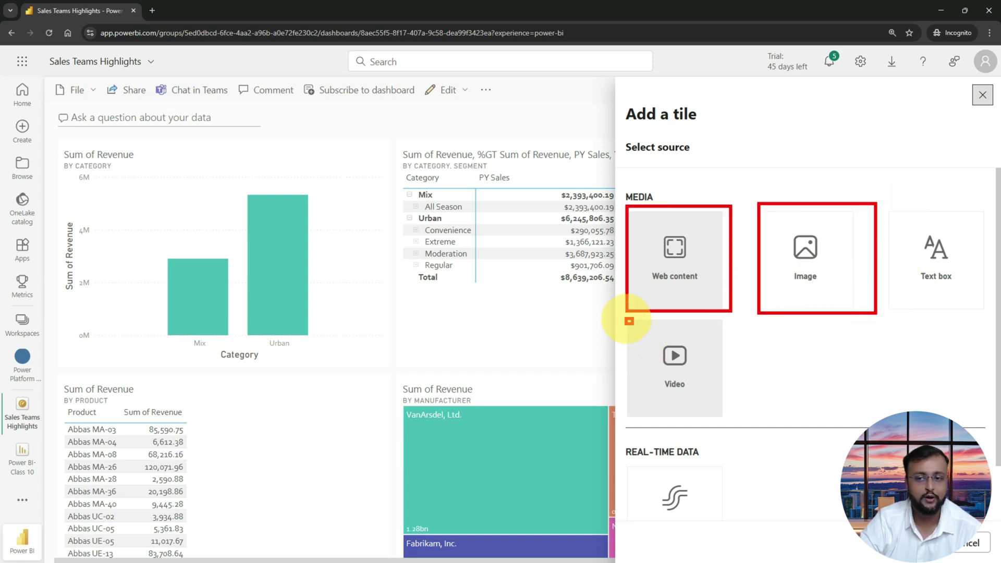
pyautogui.moveTo(630, 321)
pyautogui.mouseDown()
pyautogui.moveTo(736, 423)
pyautogui.moveTo(727, 417)
pyautogui.mouseUp()
pyautogui.press('Escape')
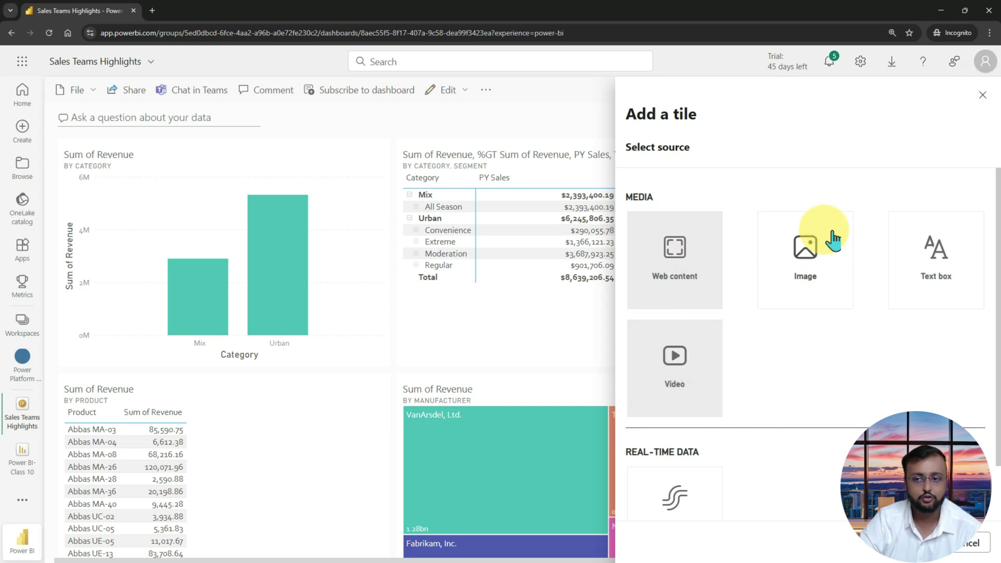
pyautogui.scroll(-1, 799, 405)
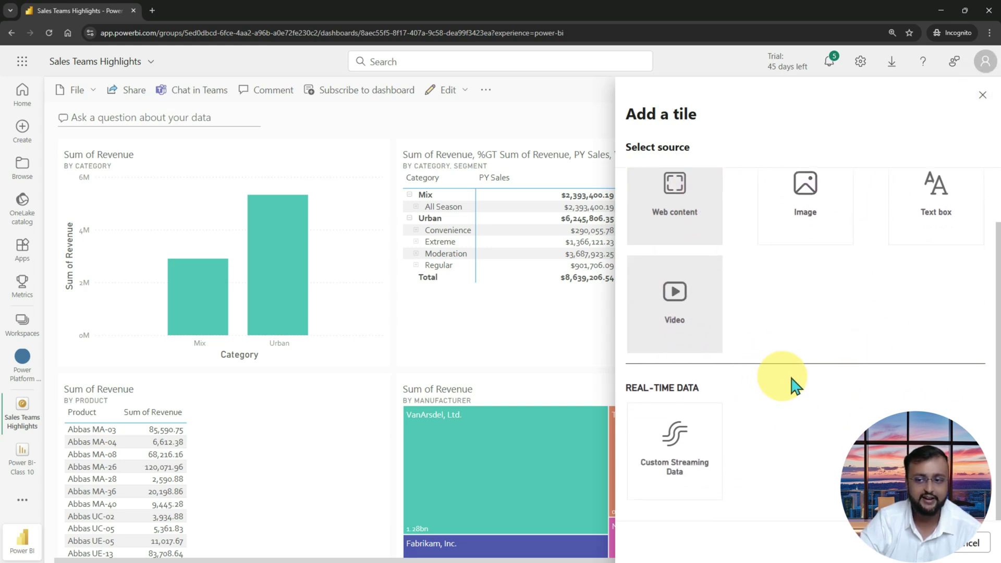
pyautogui.doubleClick(806, 206)
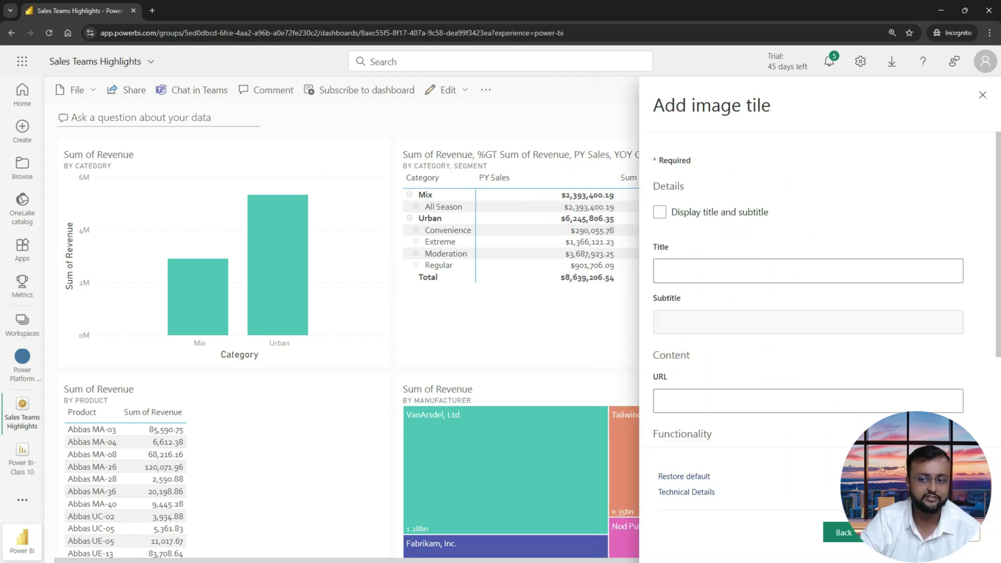
pyautogui.click(970, 545)
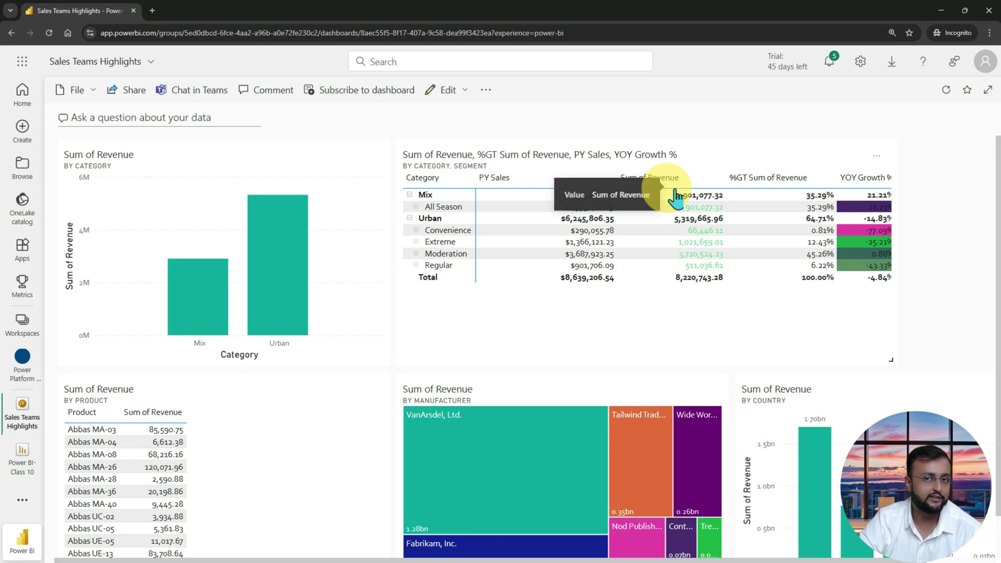
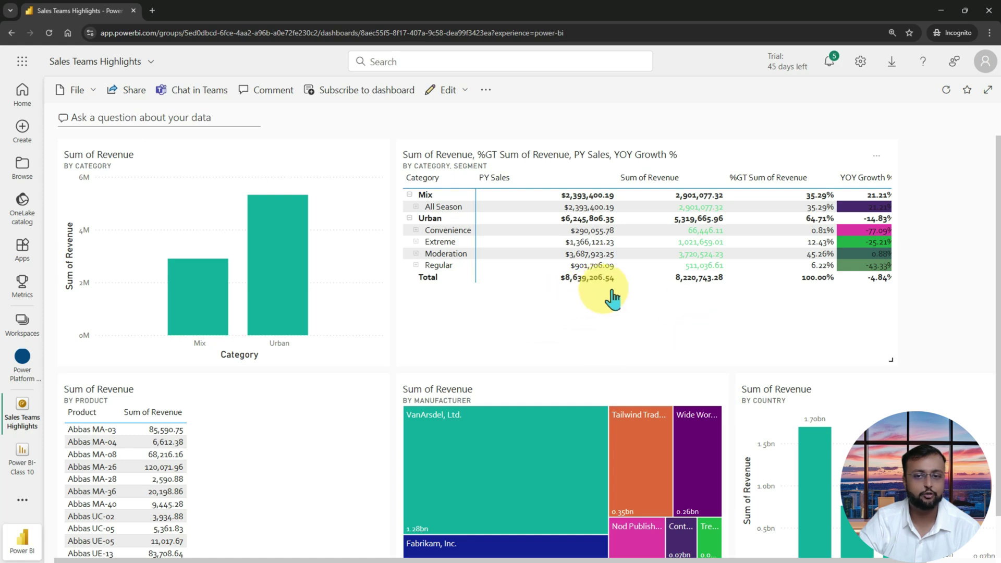
# - Open the underlying Power BI-Class 10 report through the Category and Segment matrix tile
pyautogui.click(721, 220)
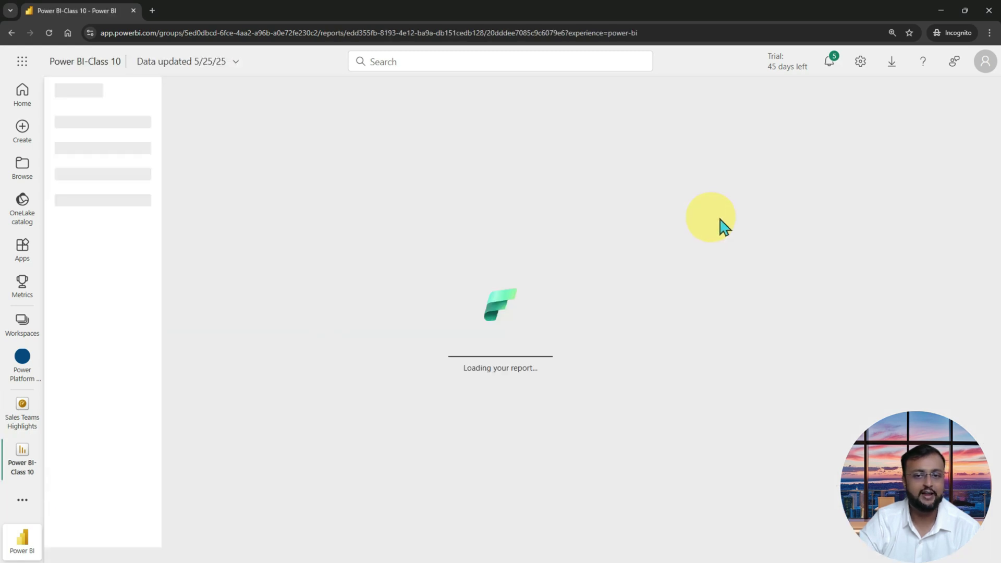